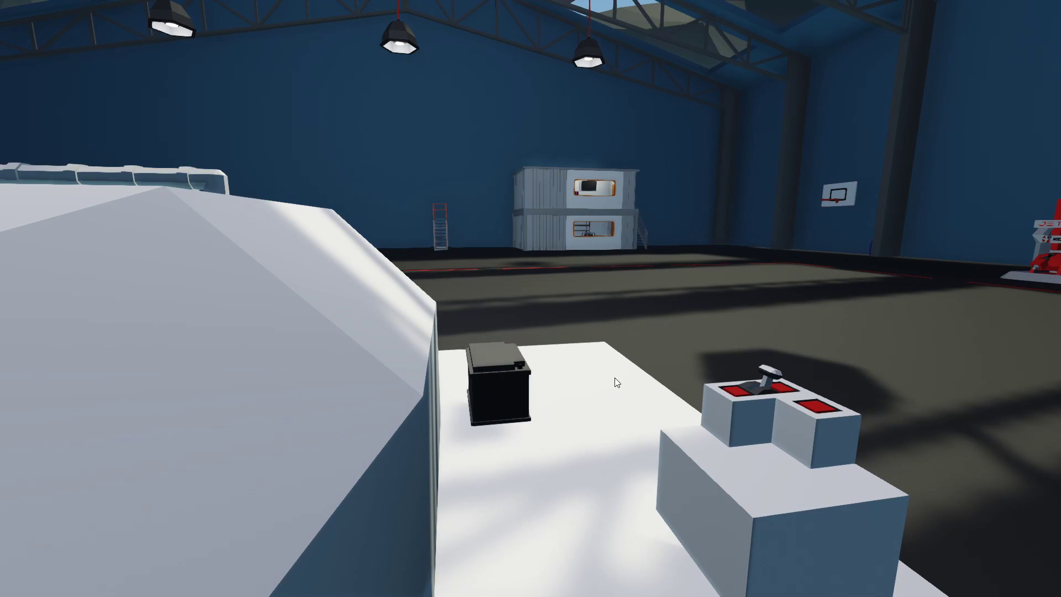
Examine the finished jet engine build from several sides, first in the hangar and again in the vehicle editor.
key("s")
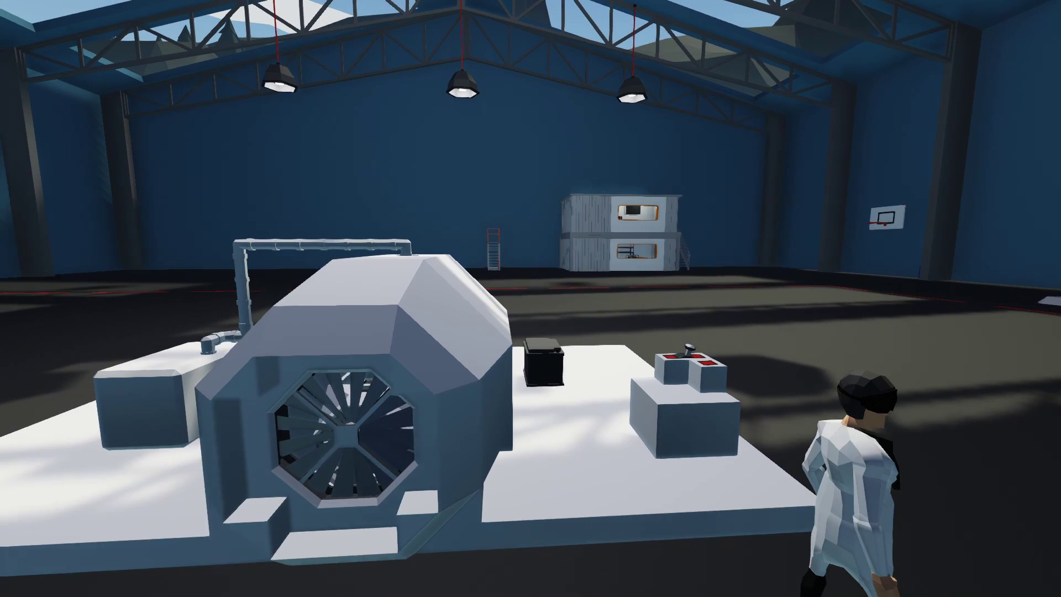
key("s")
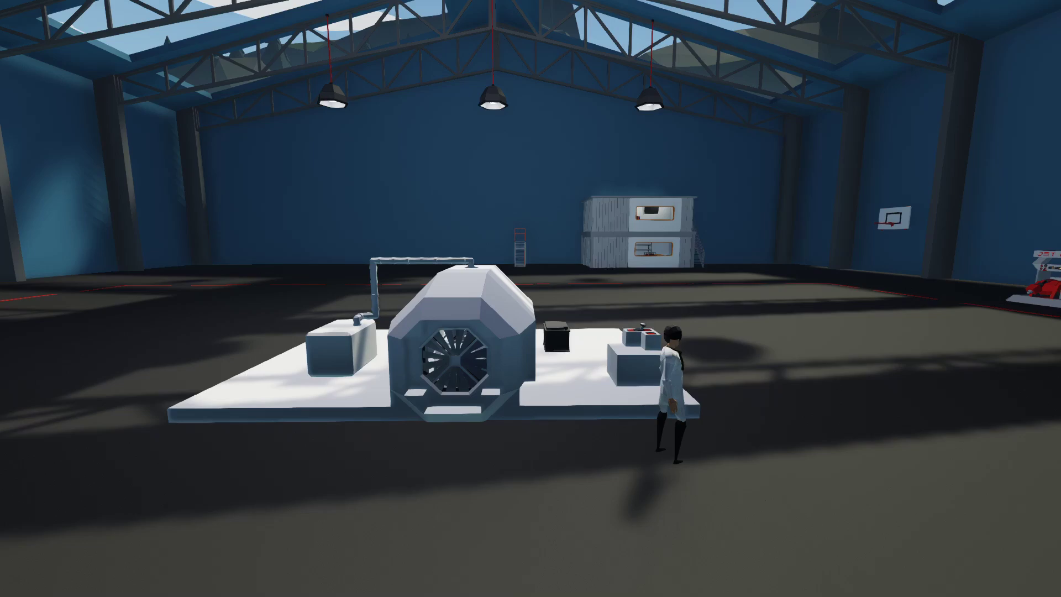
key("s")
key("a")
key("w")
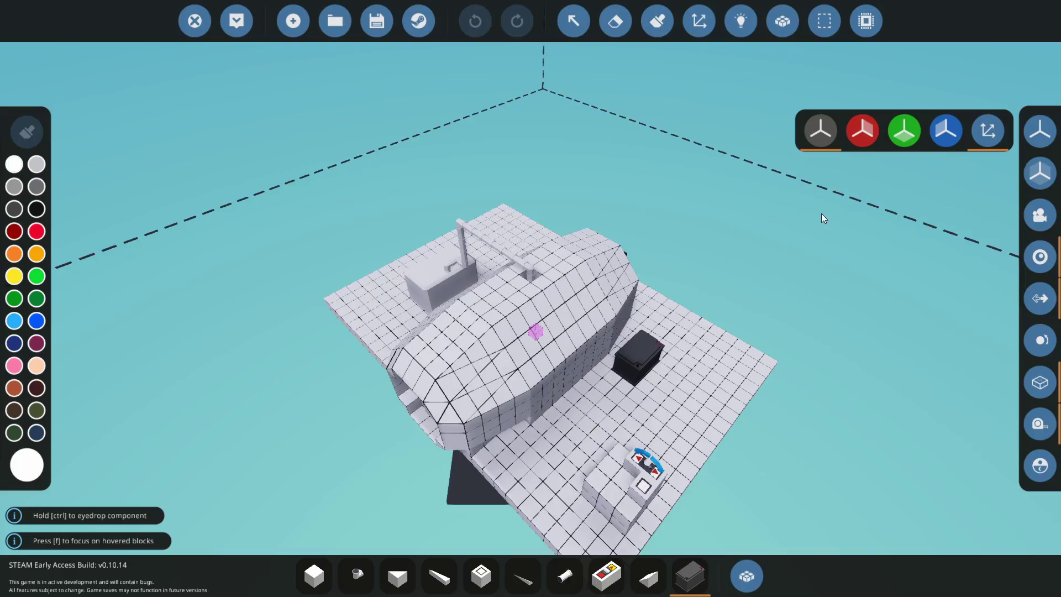
left_click_drag(823, 218, 819, 254)
scroll(608, 214, "up", 3)
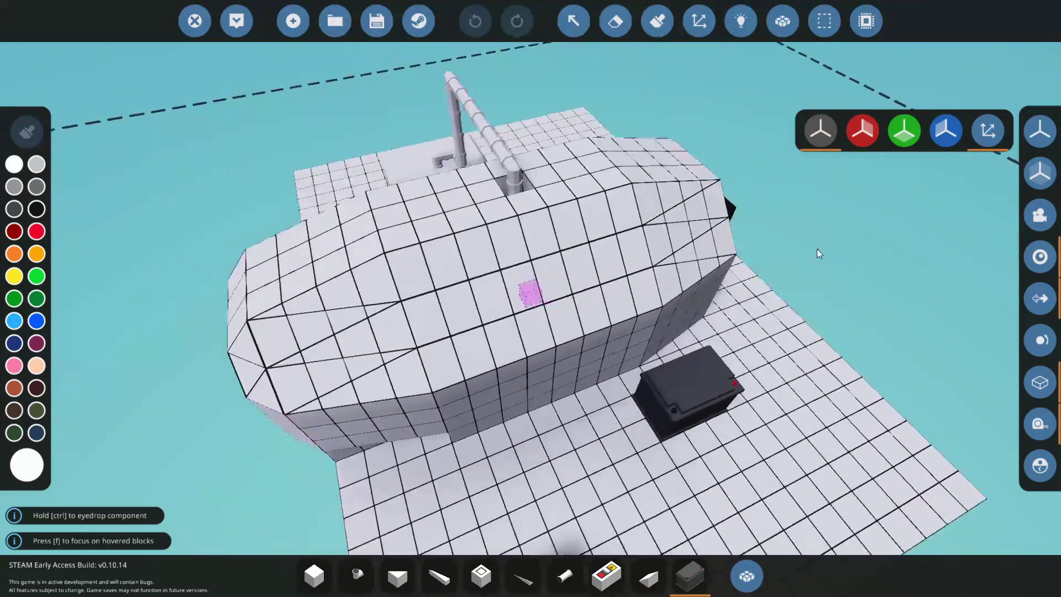
Build a flat rectangular base plate from basic blocks and erase the stray block protruding from its edge.
left_click(313, 575)
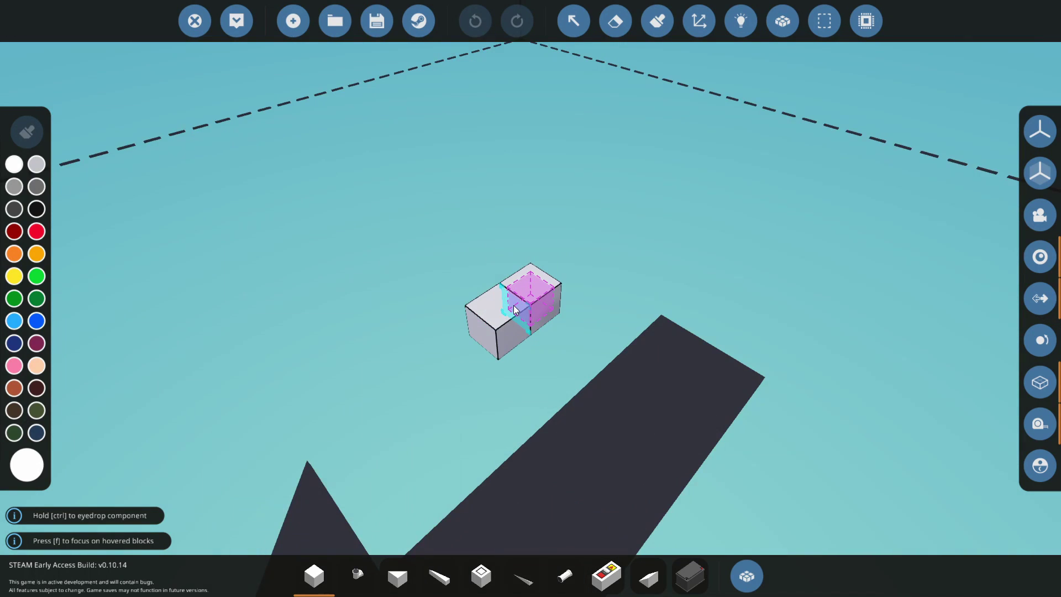
left_click_drag(513, 309, 267, 261)
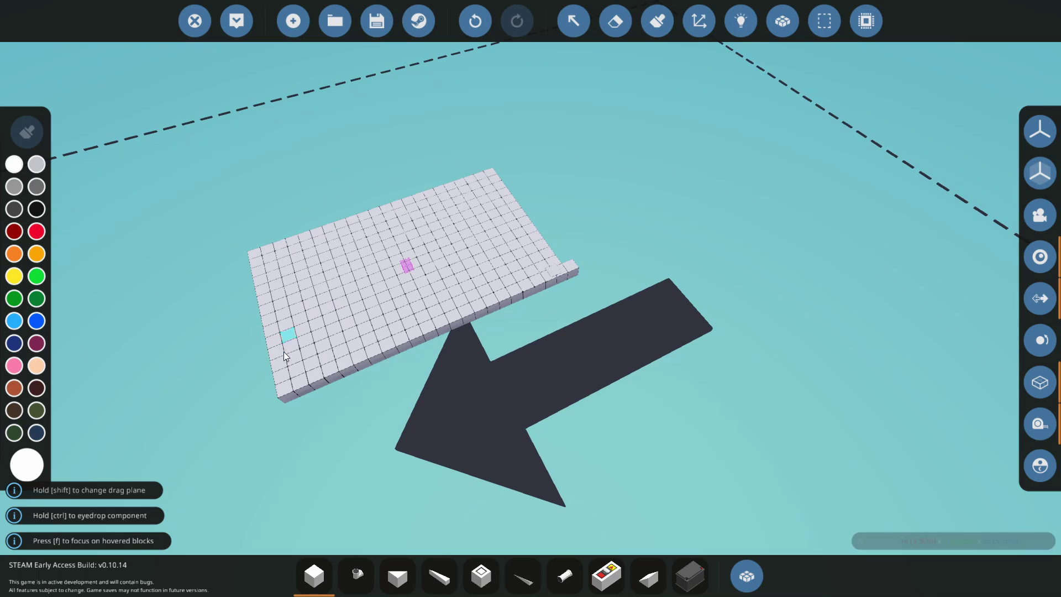
left_click_drag(286, 396, 647, 393)
left_click(615, 21)
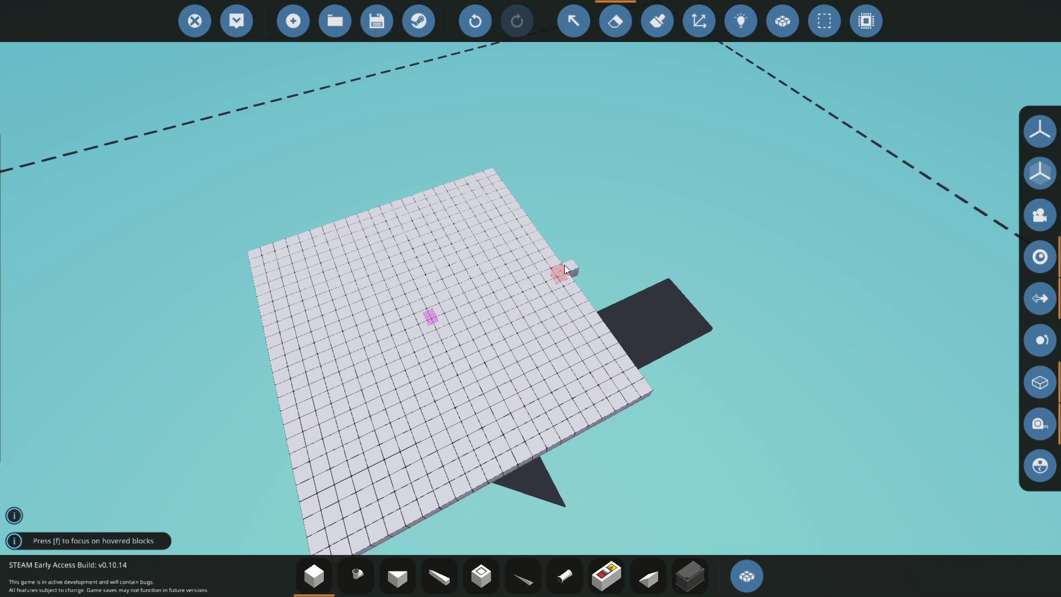
left_click(314, 576)
key("w")
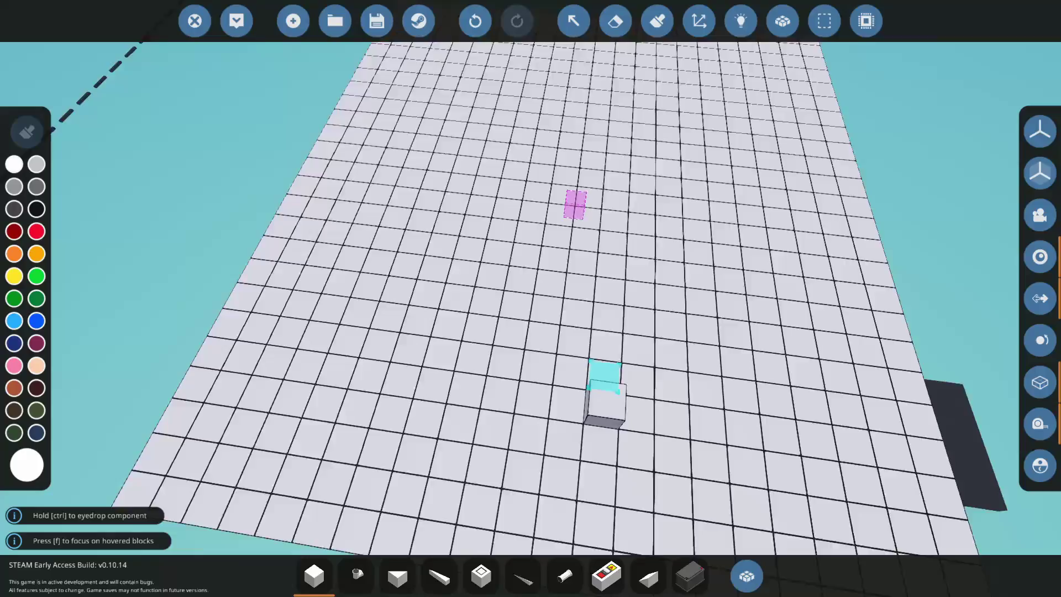
key("s")
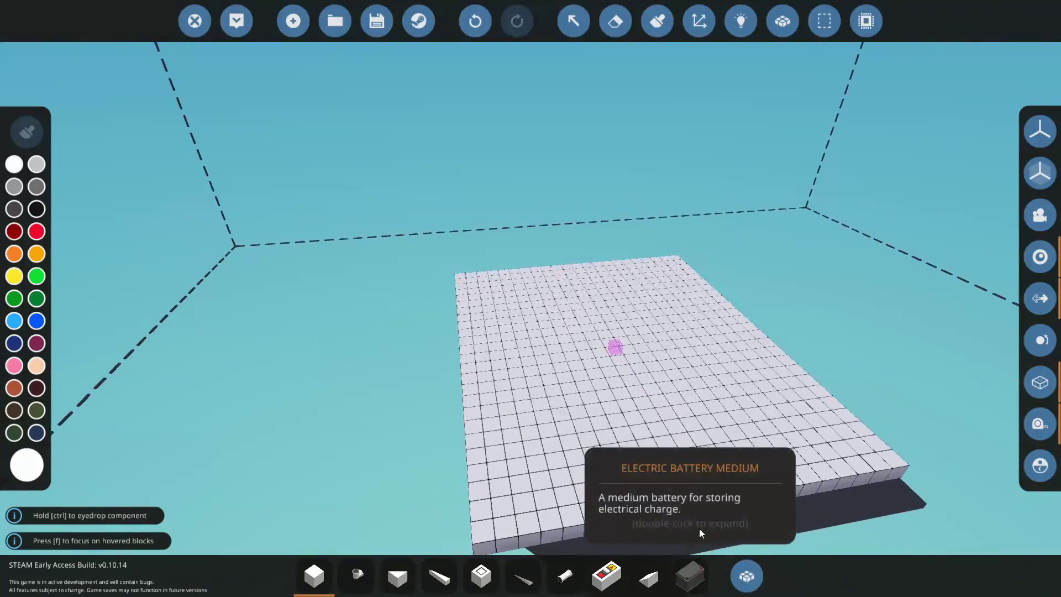
Find the "jet" components and add the Jet Compressor, Jet Combustion Chamber, Jet Turbine Medium and small jet intake to the hotbar.
key("w")
left_click(745, 584)
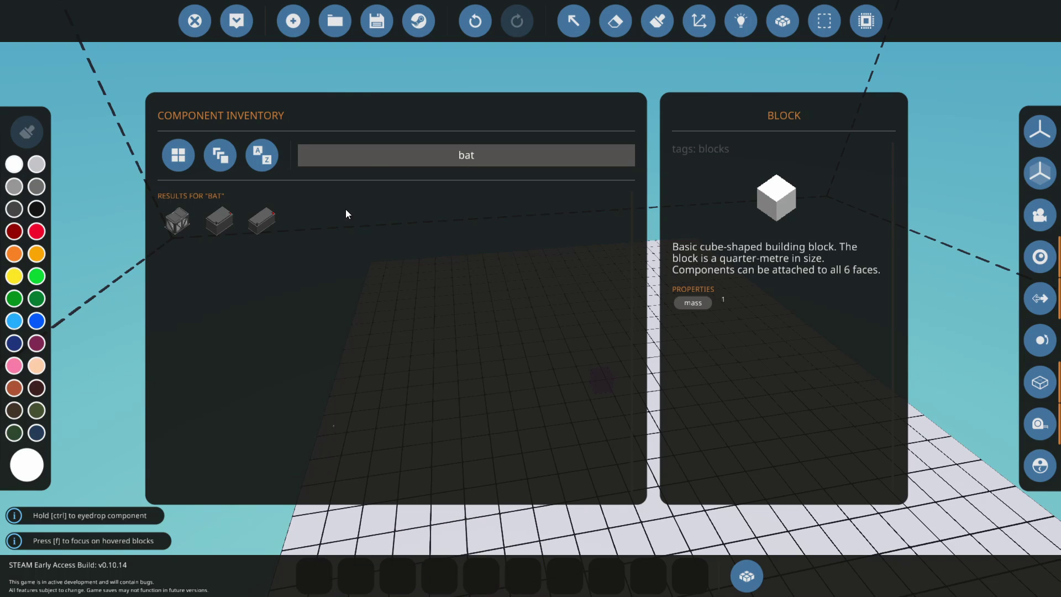
key("BackSpace")
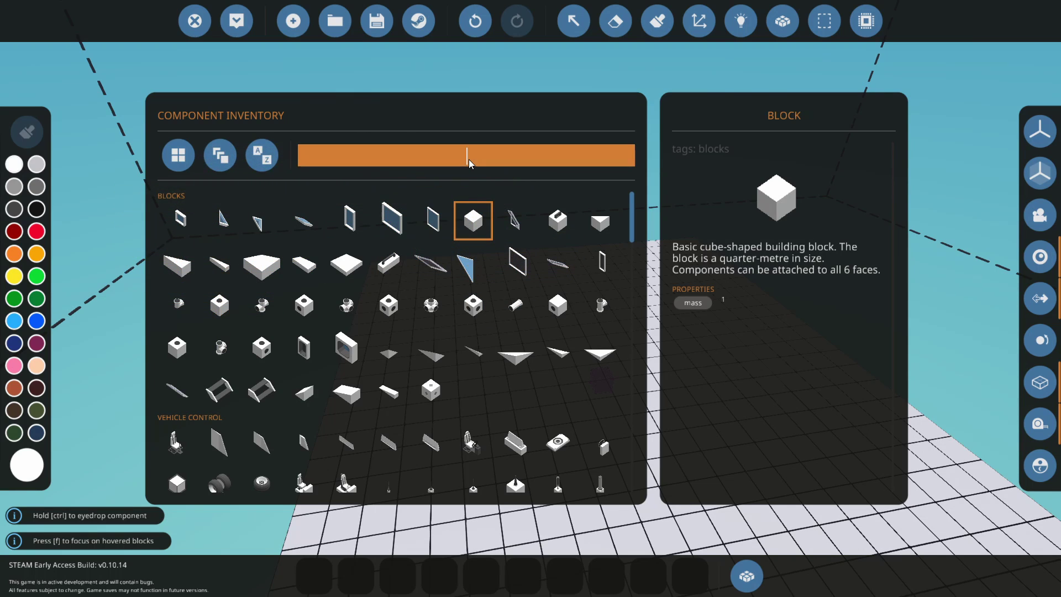
type("jet")
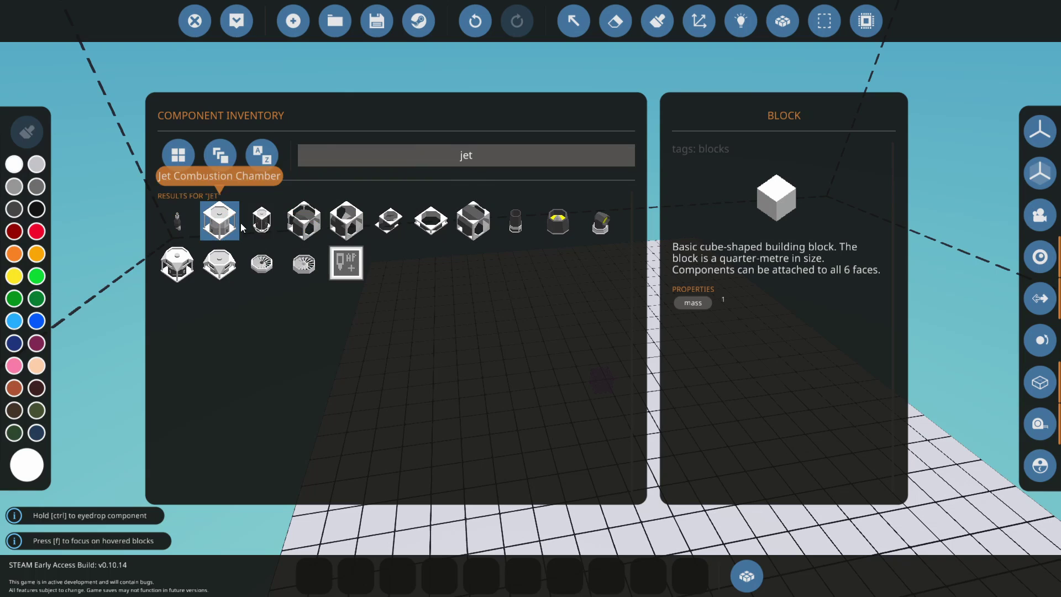
left_click_drag(255, 226, 258, 559)
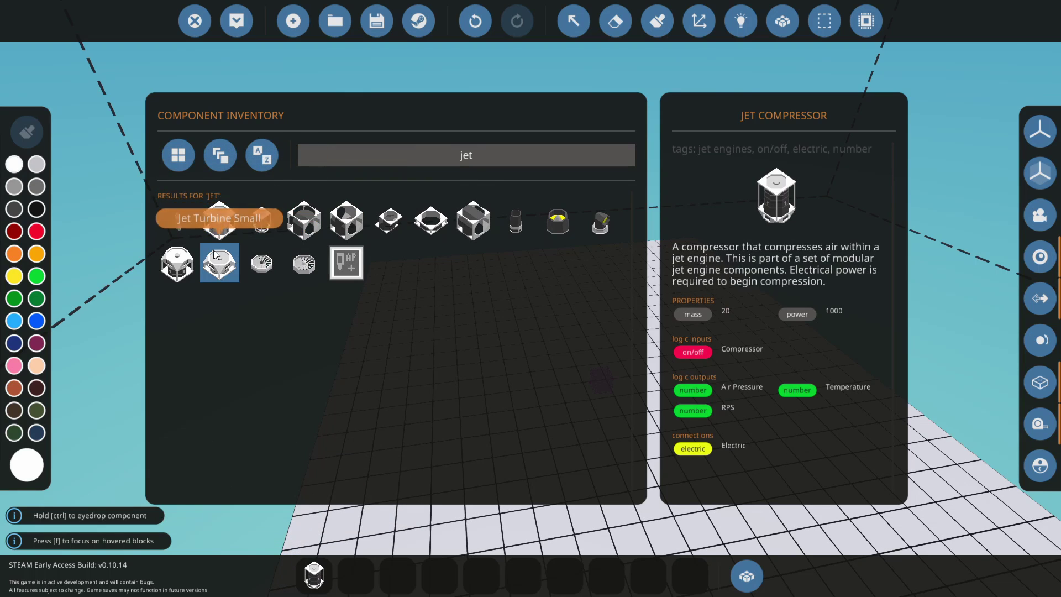
left_click_drag(216, 254, 245, 280)
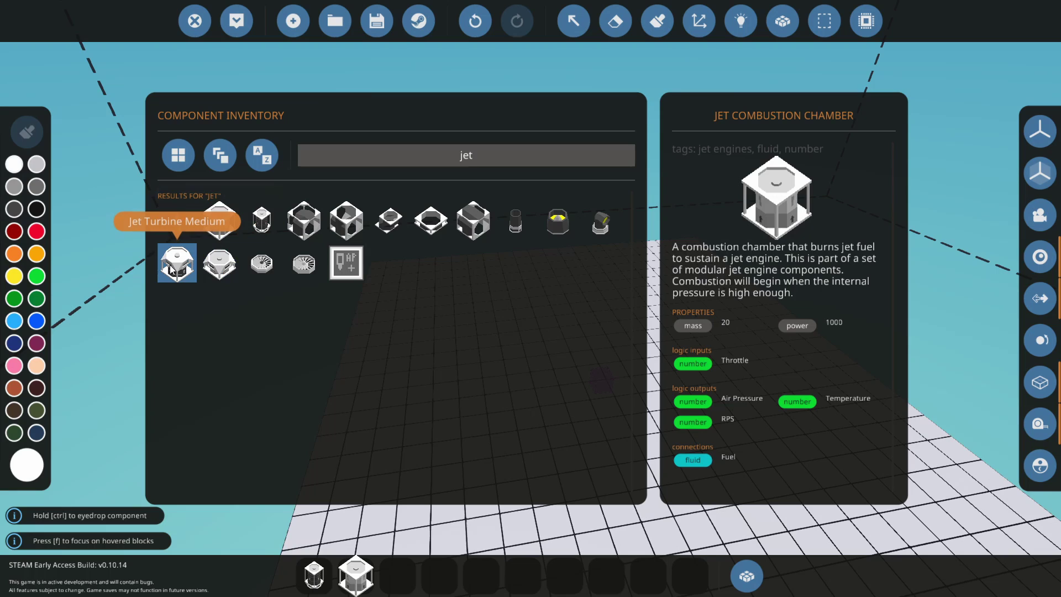
left_click_drag(171, 270, 431, 571)
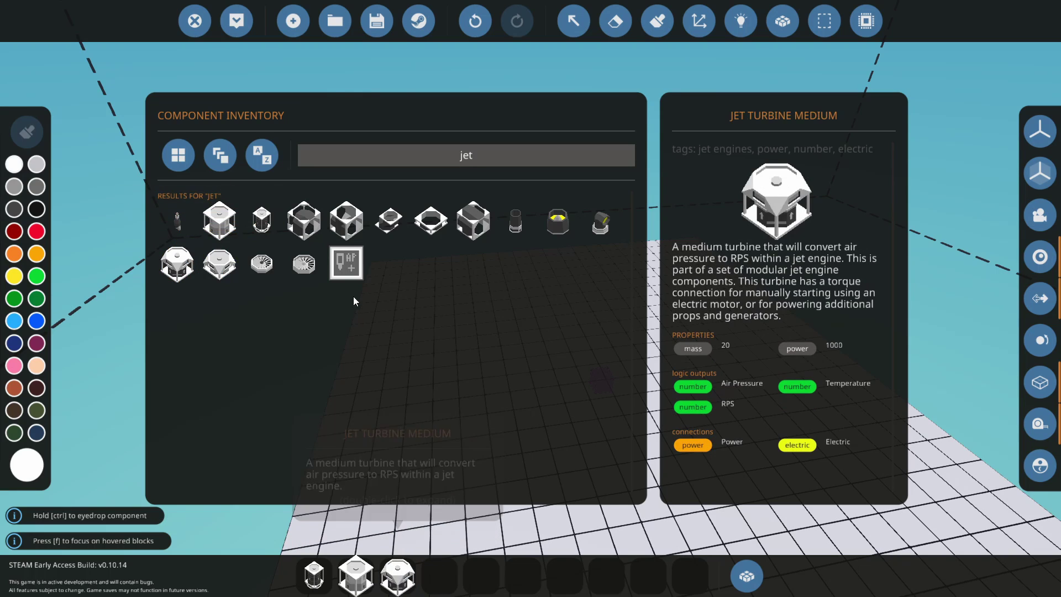
left_click(298, 270)
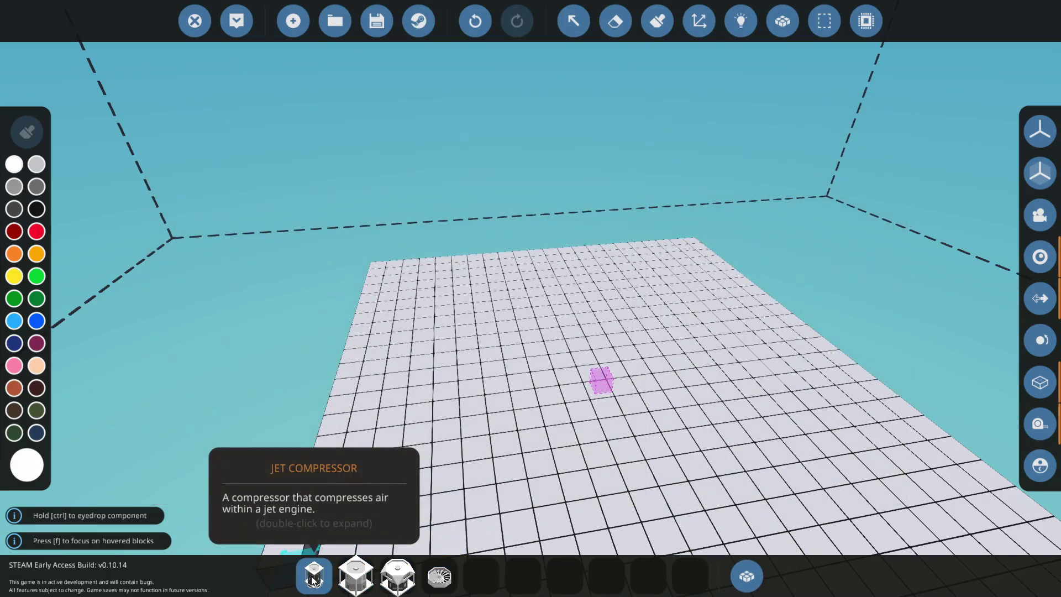
Place the jet compressor on the base plate, rotated to lie horizontally with its airflow arrows running along the plate.
left_click(312, 577)
key("w")
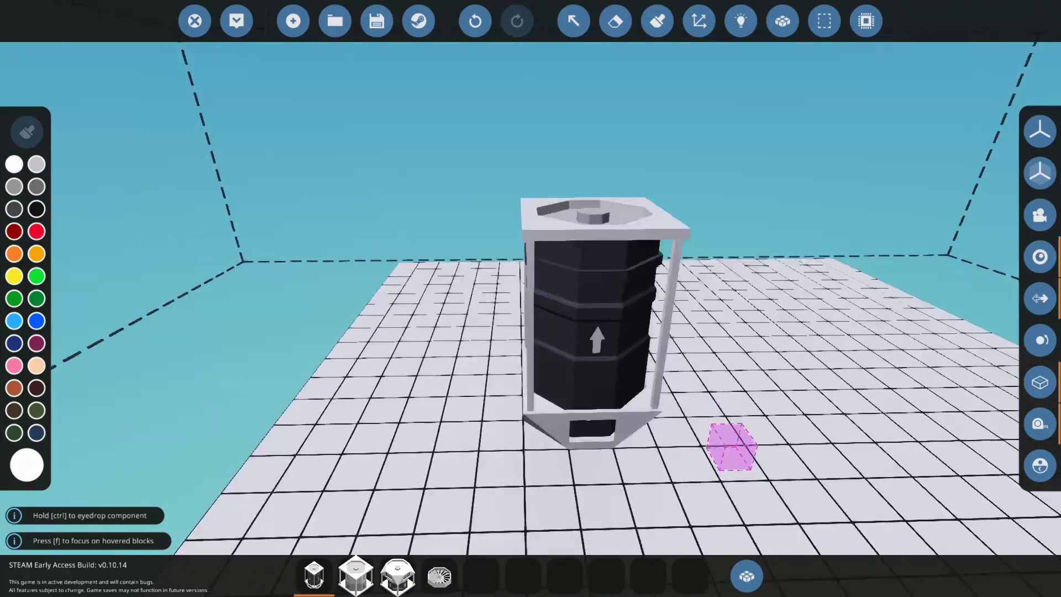
key("s")
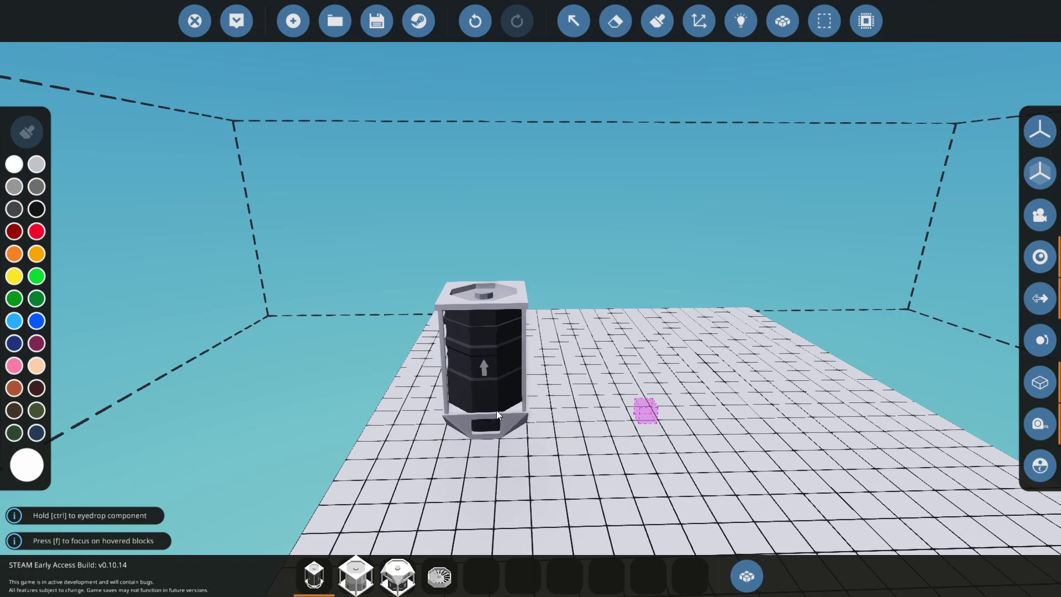
key("i")
key("j")
key("j")
key("j")
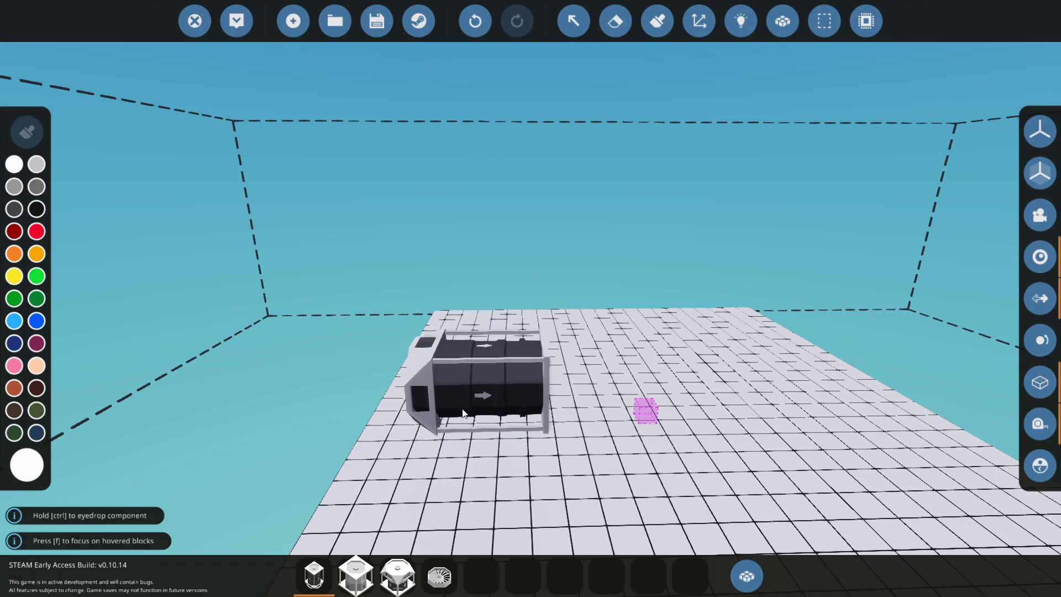
key("r")
left_click(472, 420)
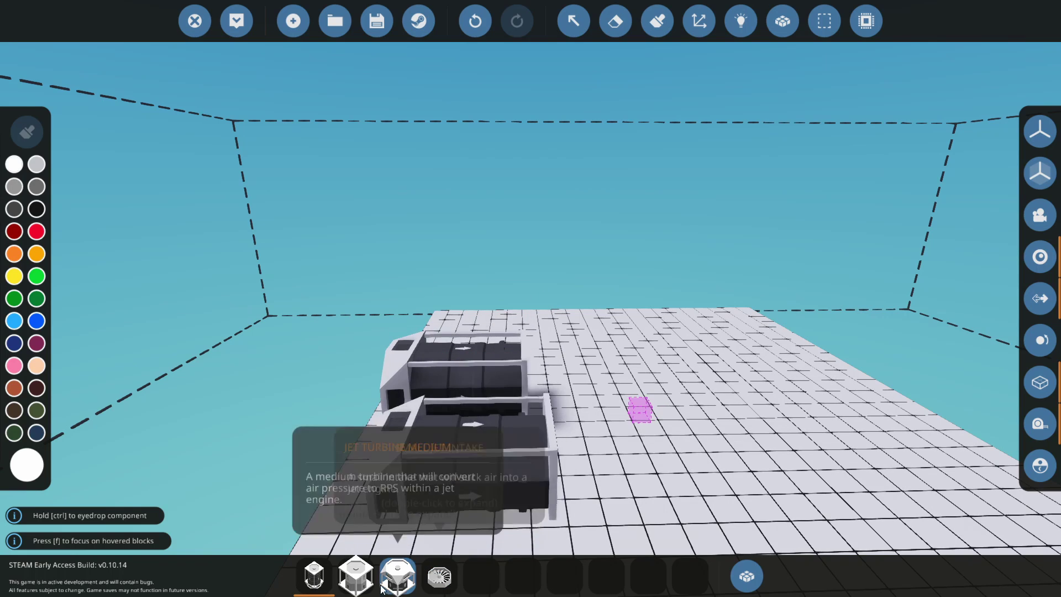
Attach a jet combustion chamber to the outlet end of the compressor, with its airflow arrows in line.
left_click(356, 575)
key("d")
key("o")
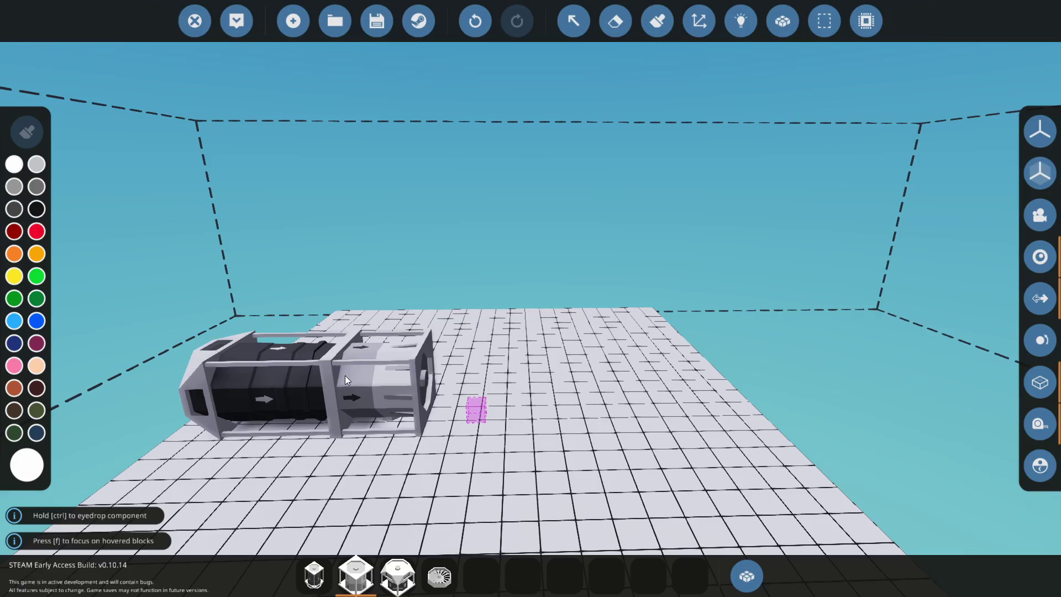
left_click(345, 375)
key("a")
key("w")
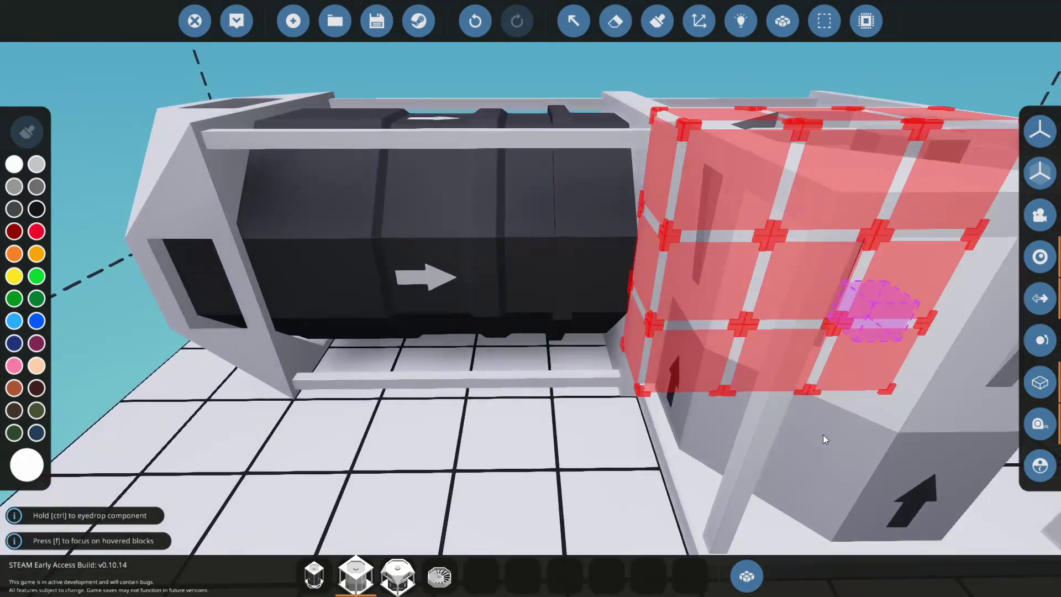
key("s")
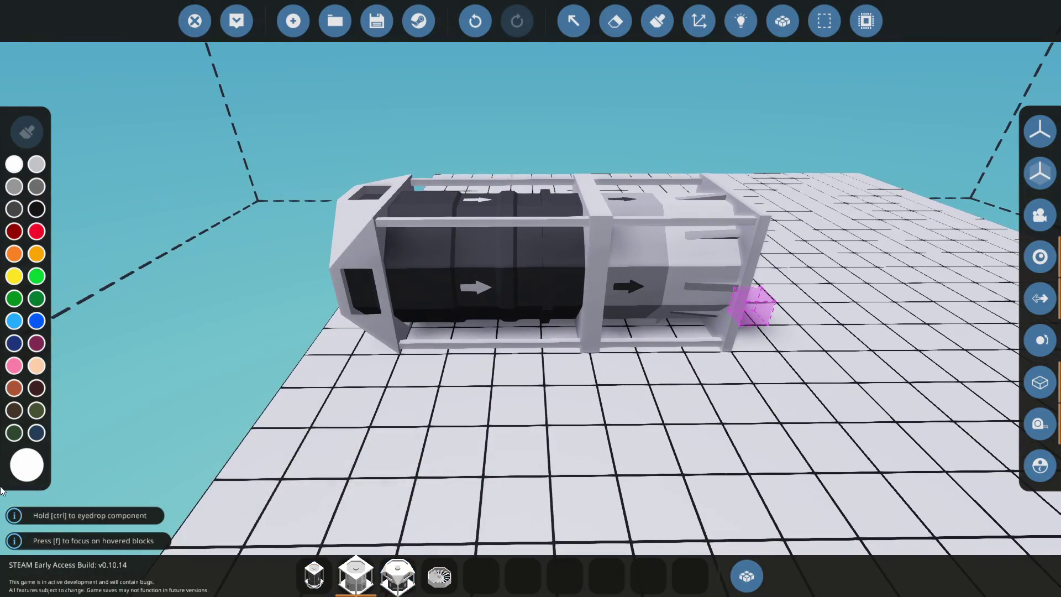
Attach a medium jet turbine behind the combustion chamber, rotated so the airflow matches and its power connection faces up.
key("d")
key("s")
left_click(397, 576)
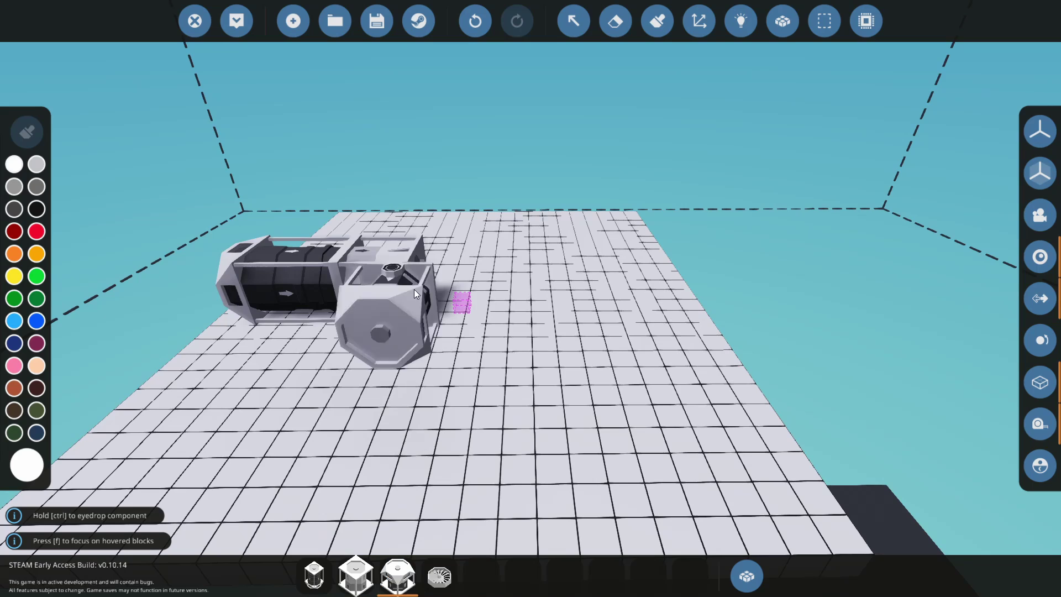
key("l")
key("i")
key("i")
key("i")
key("i")
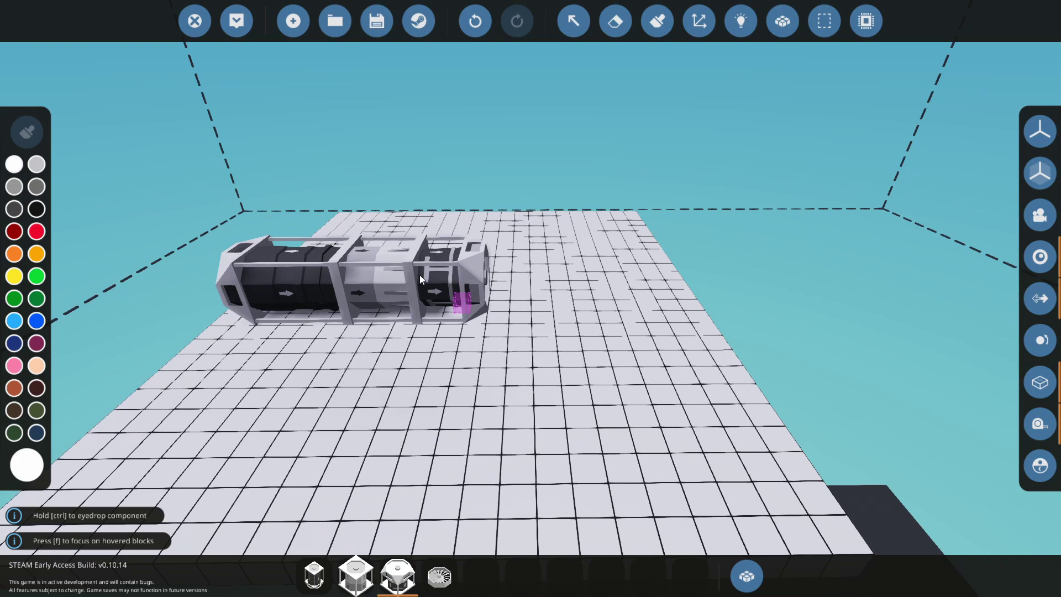
key("i")
key("i")
key("i")
left_click(420, 275)
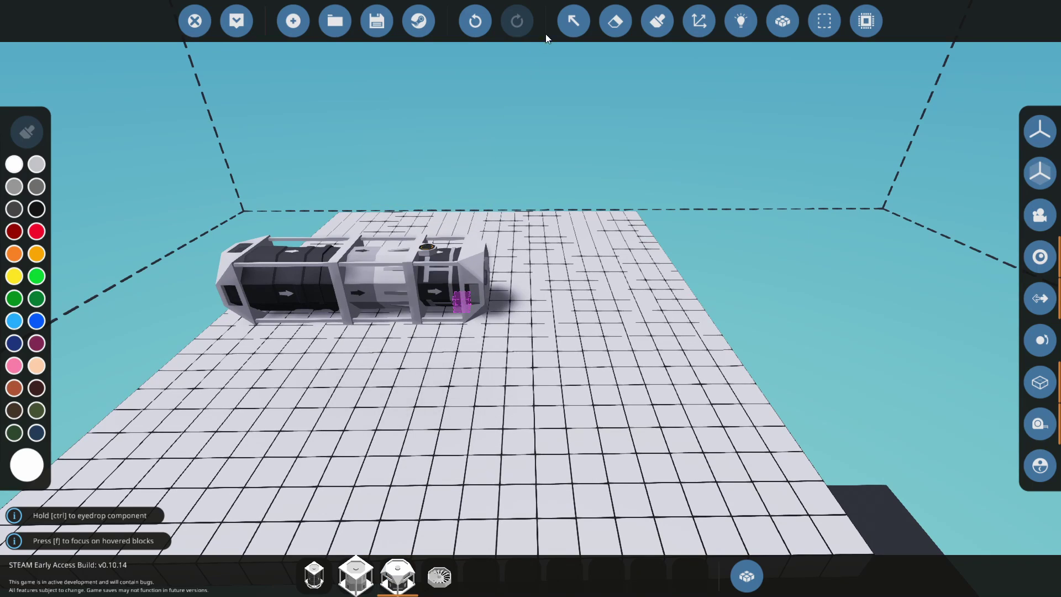
Erase the combustion chamber and place it again between compressor and turbine with its fuel connection facing up.
left_click(615, 21)
left_click(381, 277)
left_click(356, 574)
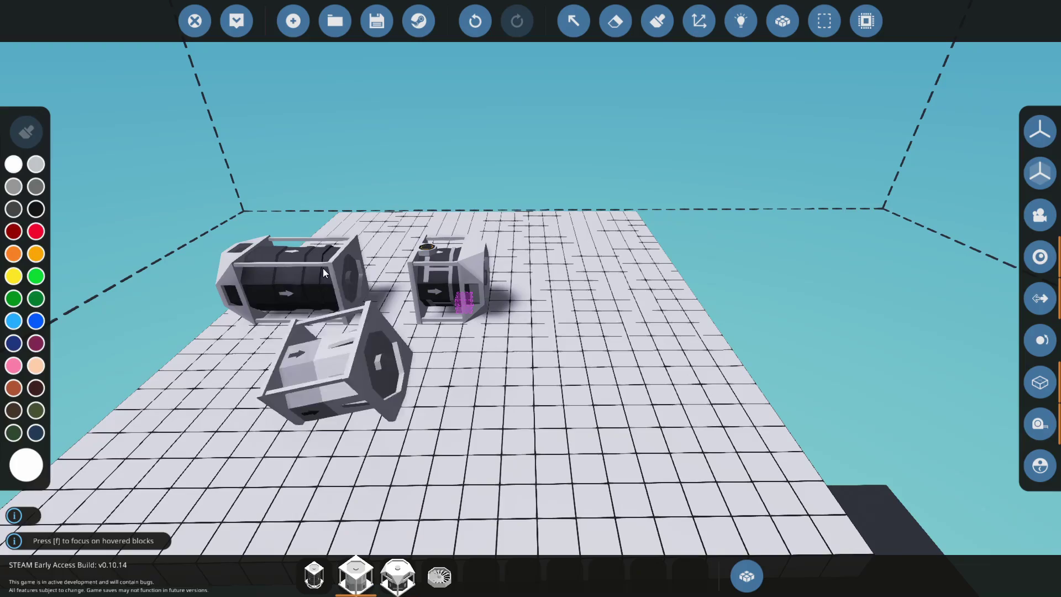
left_click(341, 265)
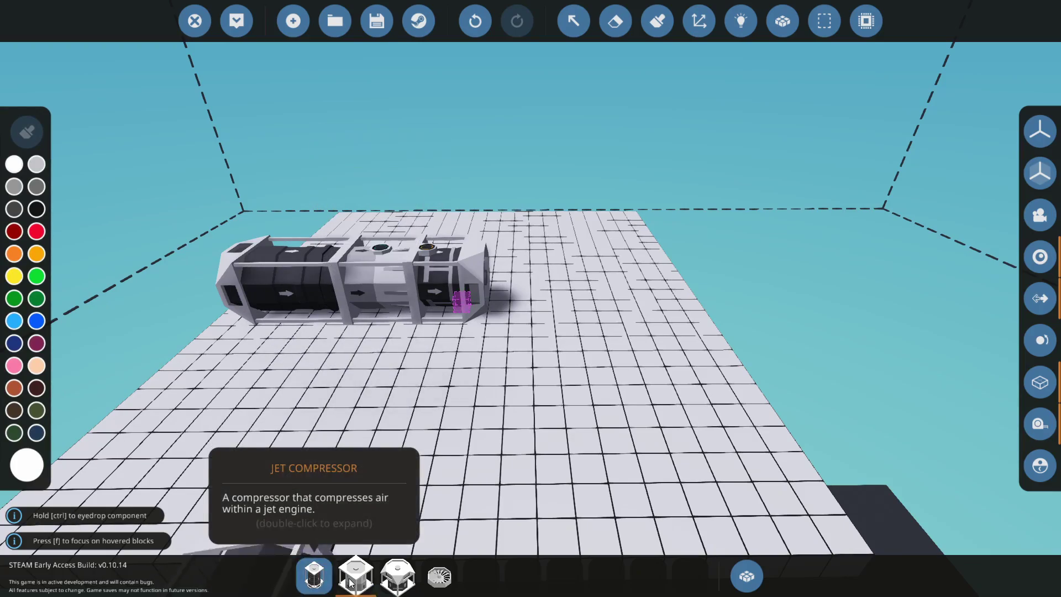
Mount the small jet intake on the open front end of the compressor.
left_click(440, 576)
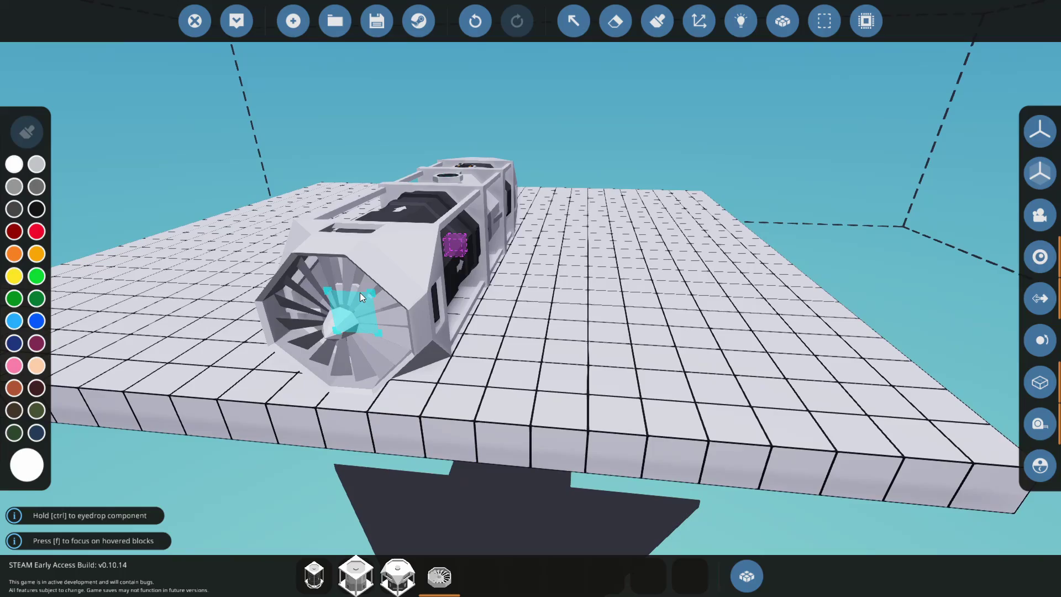
left_click(360, 293)
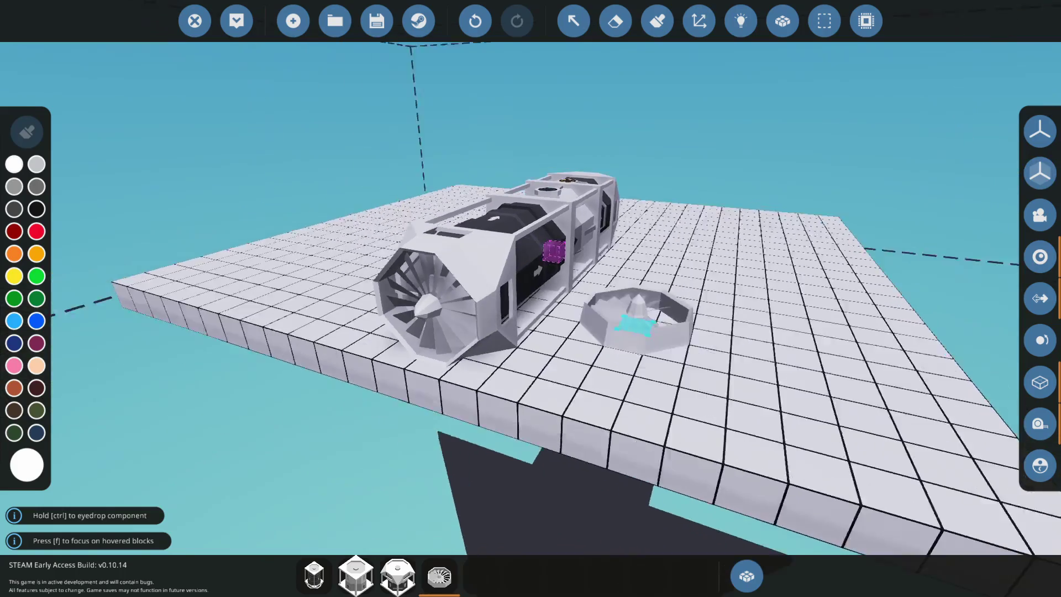
key("d")
key("w")
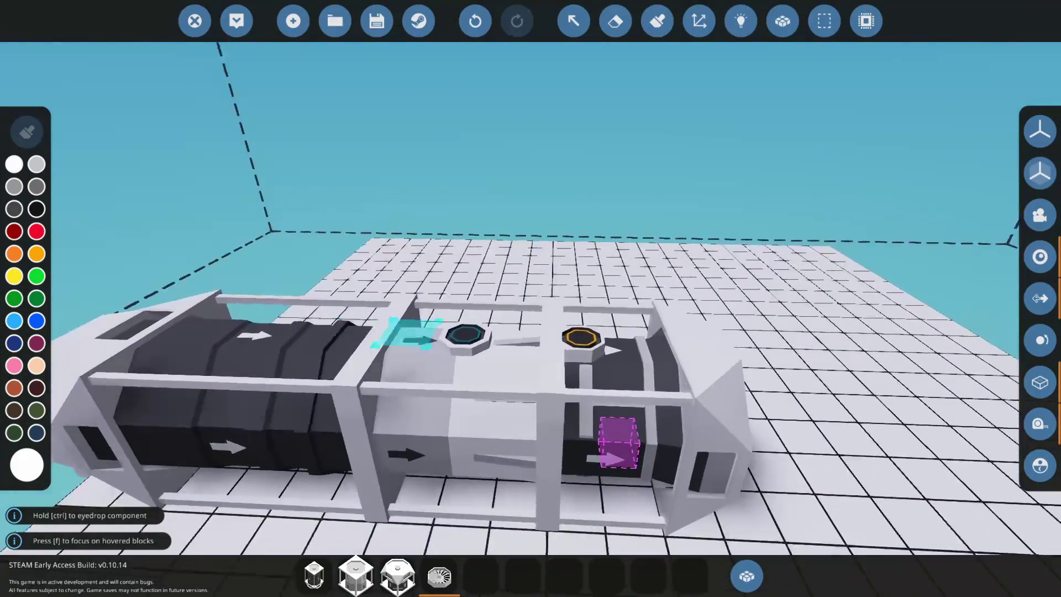
key("s")
key("w")
key("d")
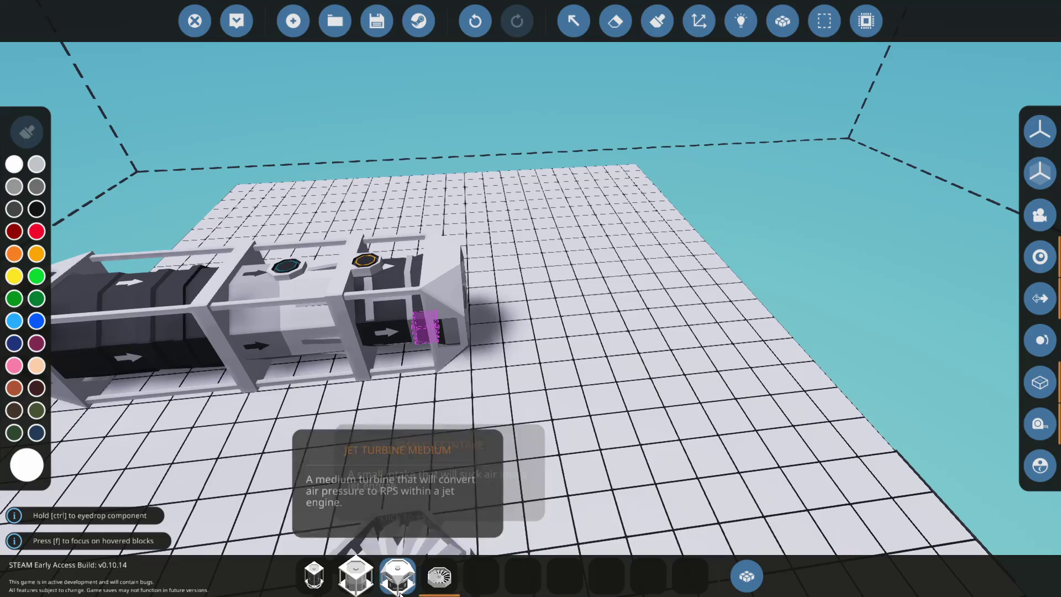
Find the small ducted fan by searching the component inventory for "fan" and make it ready for placing.
left_click(399, 593)
key("s")
key("a")
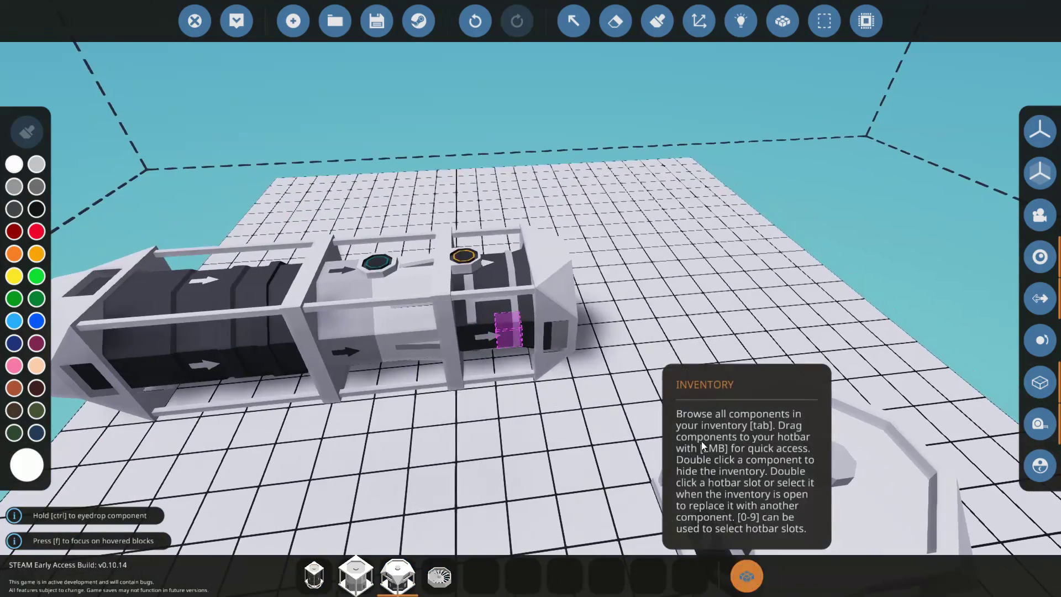
left_click(746, 576)
type("fa")
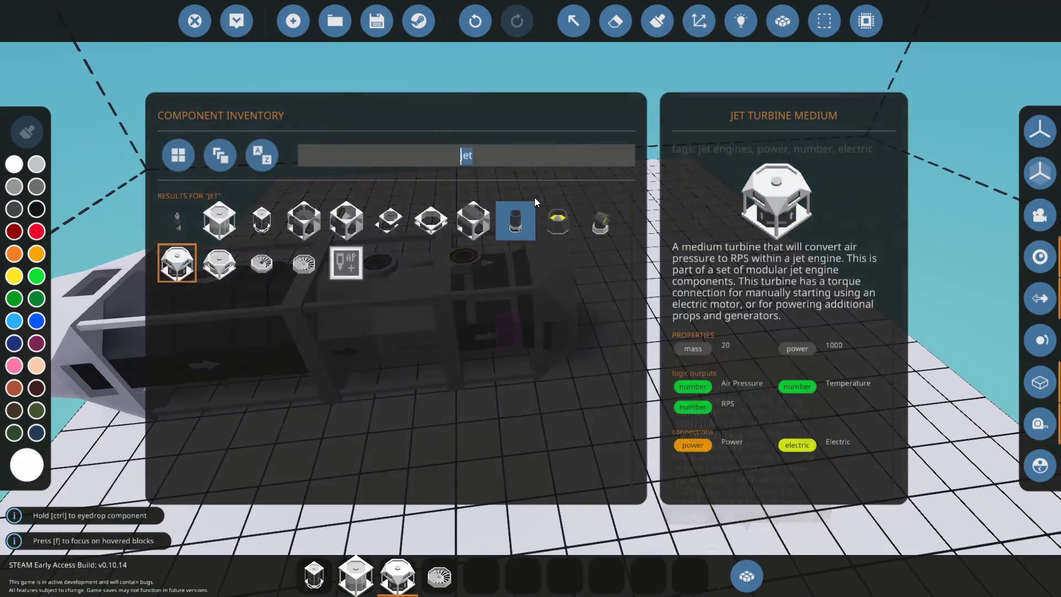
type("n")
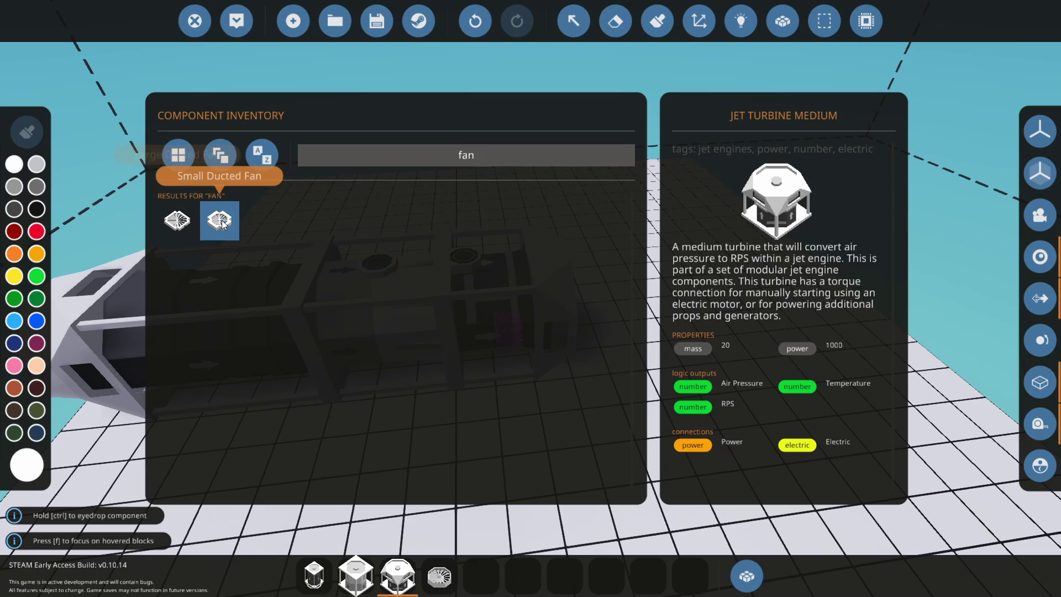
left_click(219, 221)
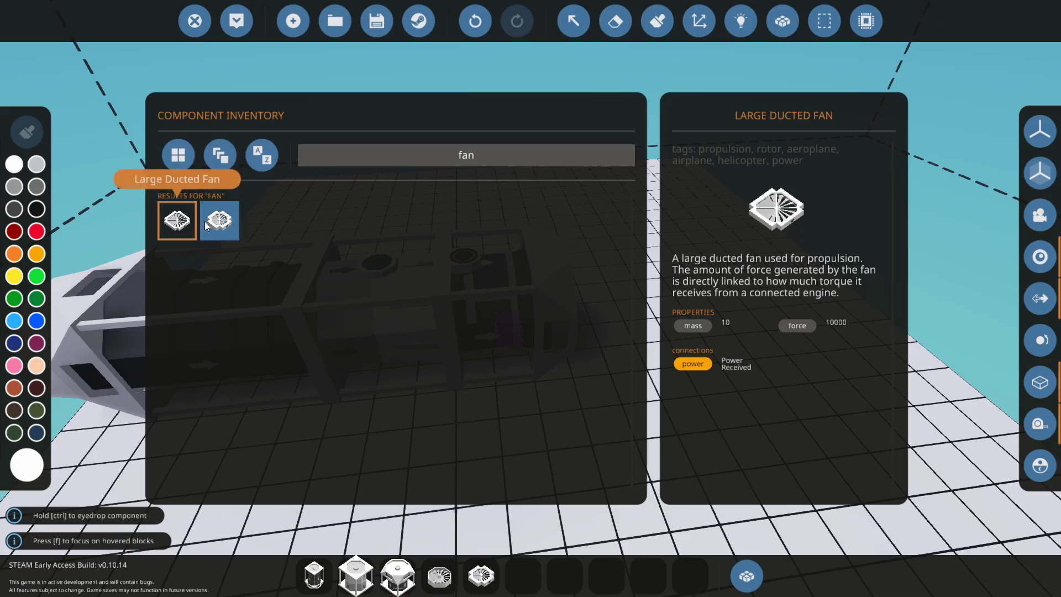
left_click(756, 584)
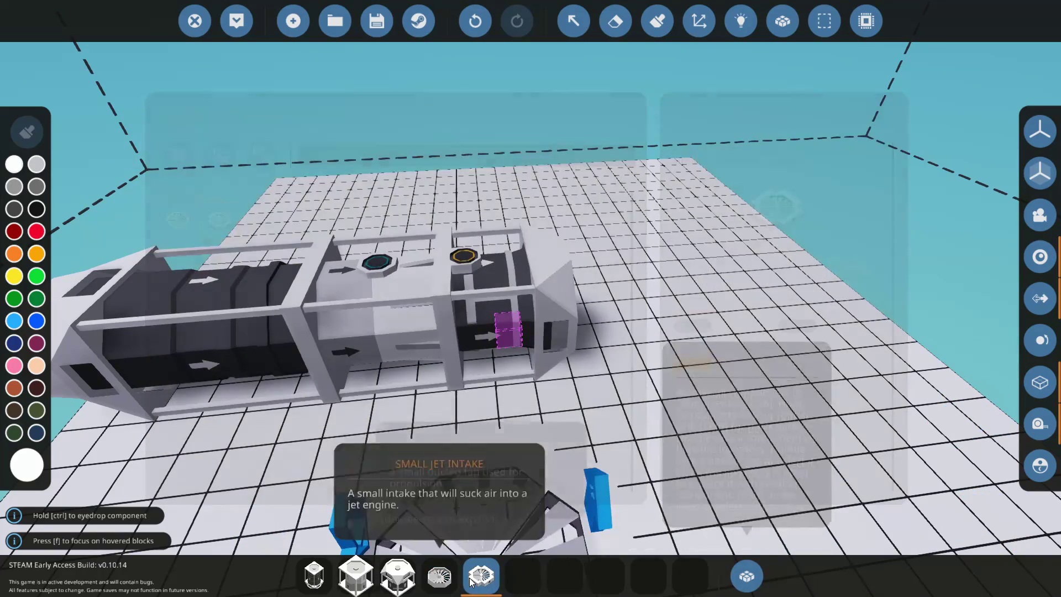
Mount the small ducted fan upright behind the turbine's rear end, rotated with its power connection facing up.
left_click_drag(632, 296, 586, 328)
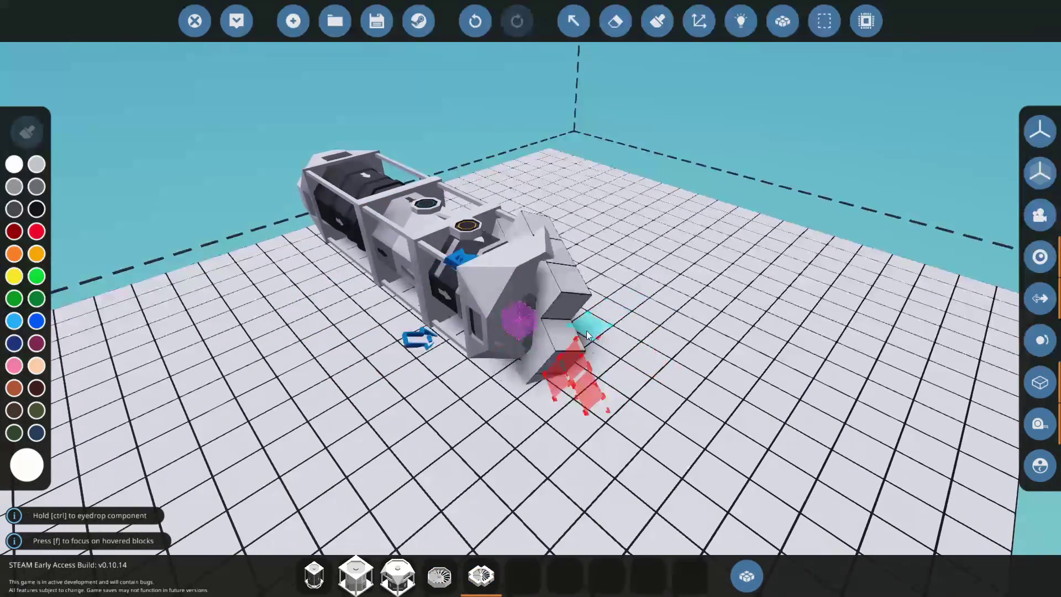
key("j")
key("j")
key("i")
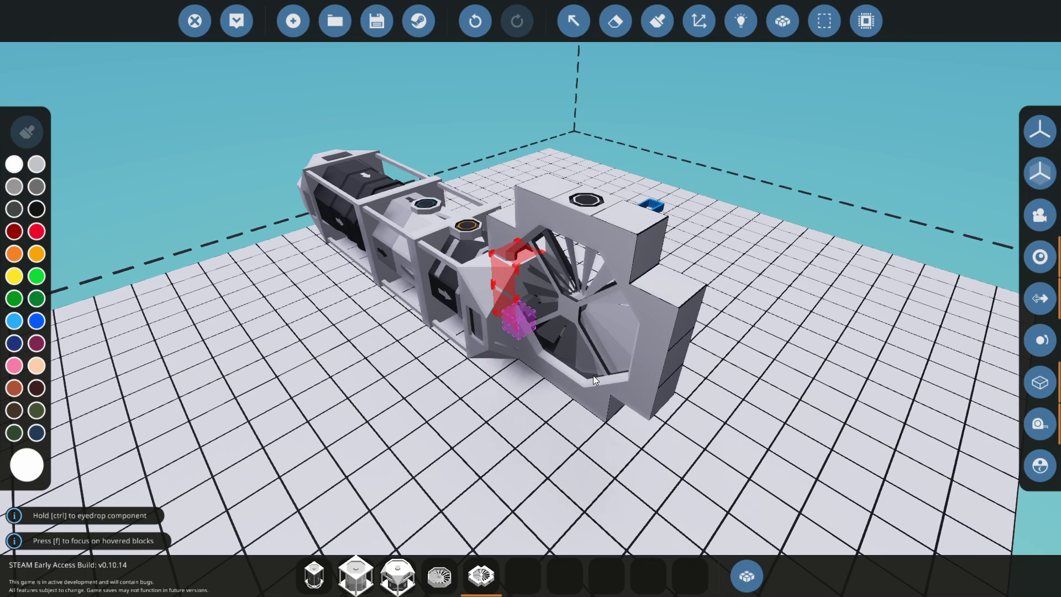
key("j")
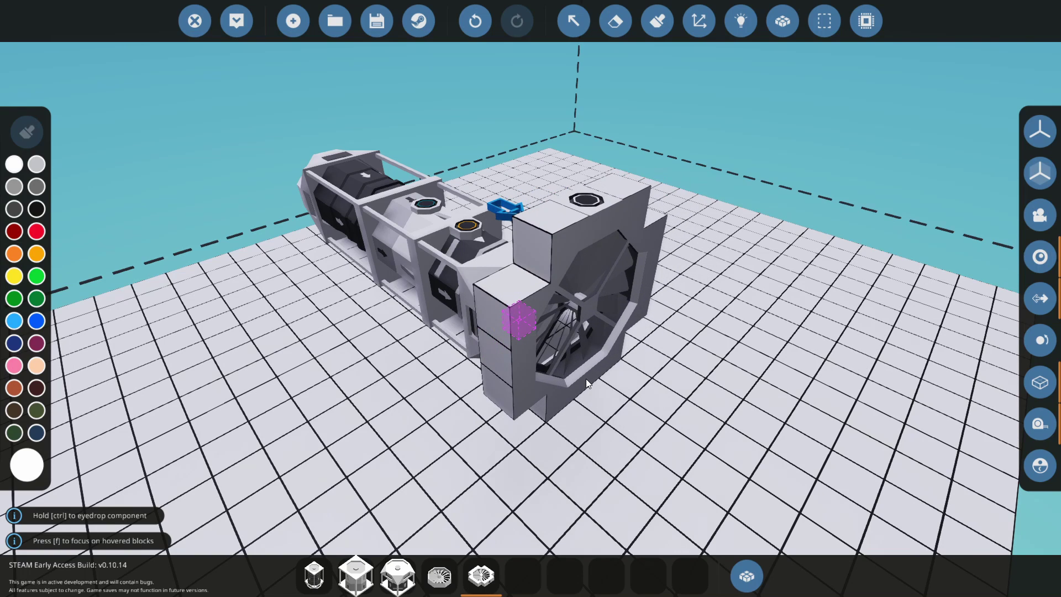
key("j")
key("j")
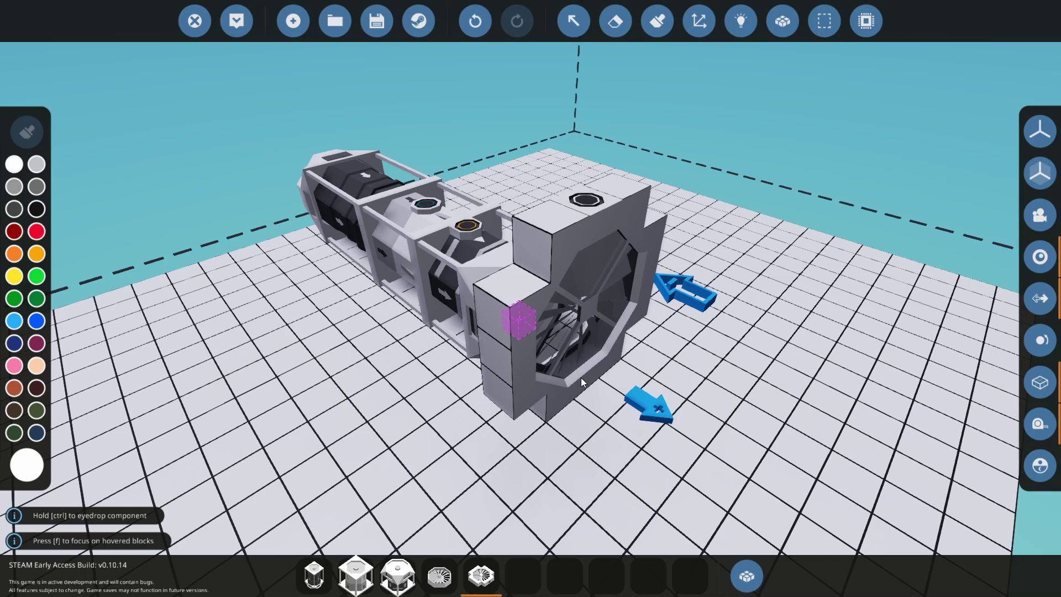
left_click(549, 364)
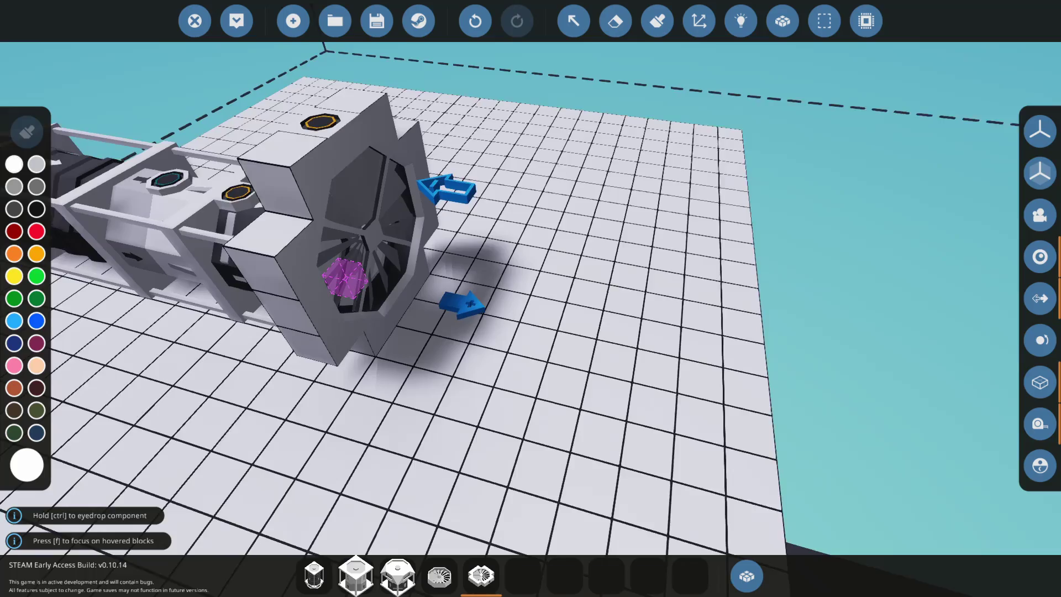
Extend the base plate in front of the intake with two rows of four blocks.
left_click_drag(702, 383, 940, 332)
left_click_drag(530, 299, 616, 529)
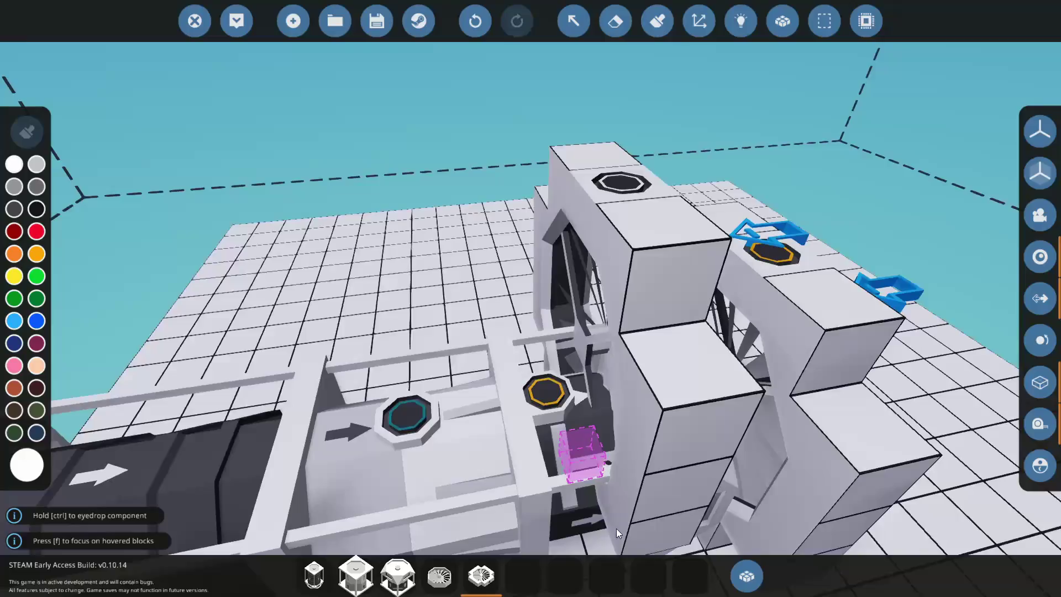
key("s")
key("a")
left_click_drag(730, 446, 615, 399)
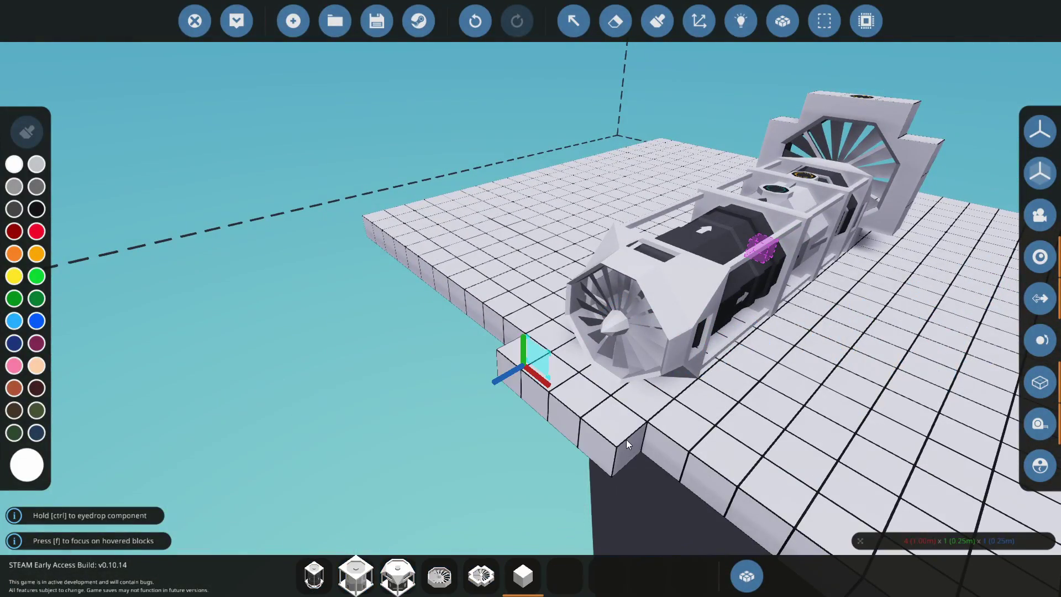
left_click_drag(525, 363, 625, 439)
left_click_drag(508, 385, 595, 456)
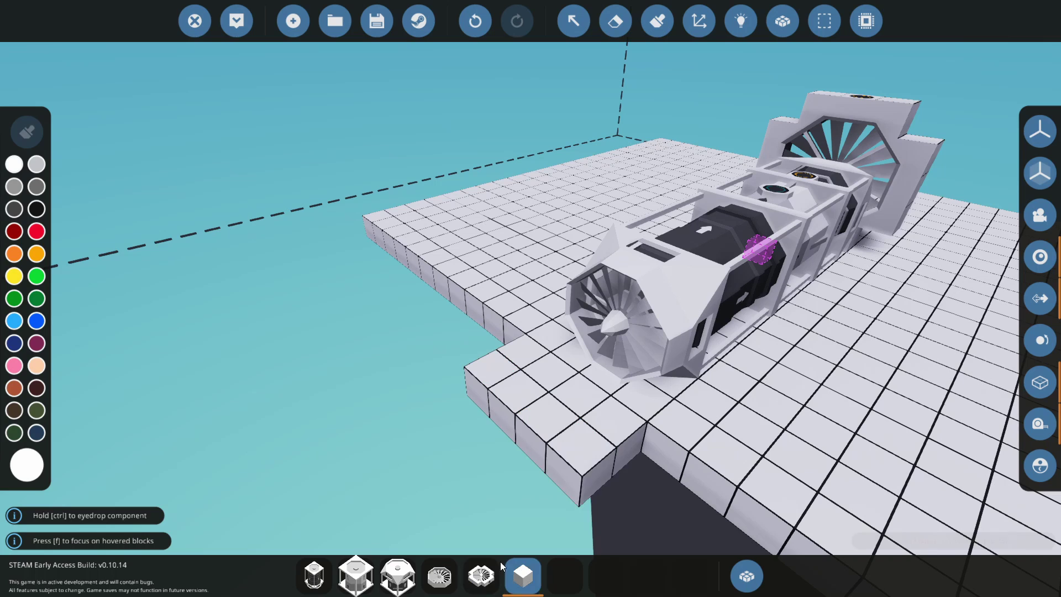
Place a second small ducted fan upright on the base extension in front of the intake, with its power connection facing up.
left_click(480, 576)
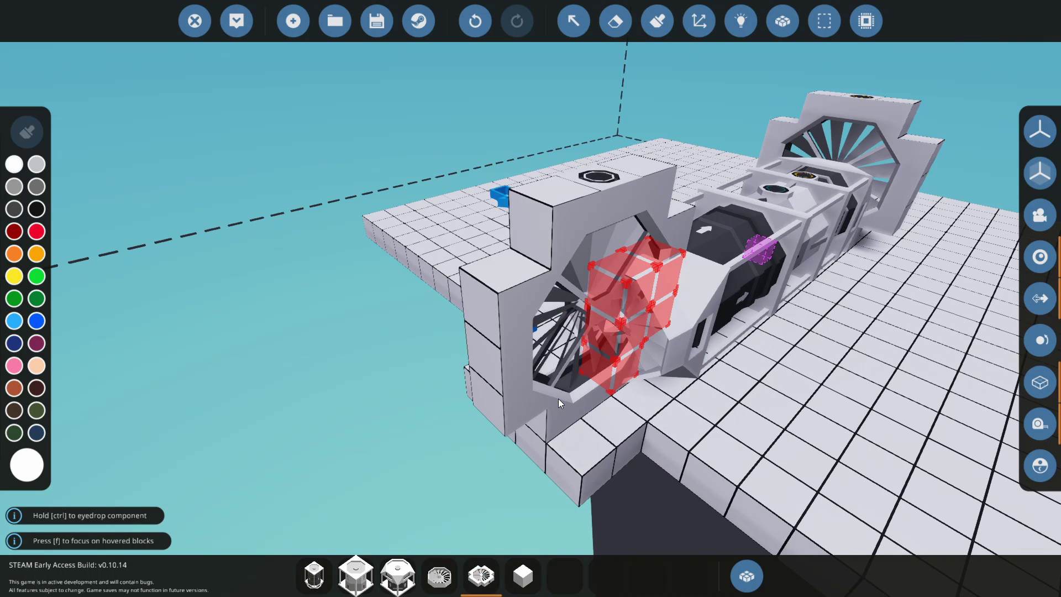
left_click(558, 399)
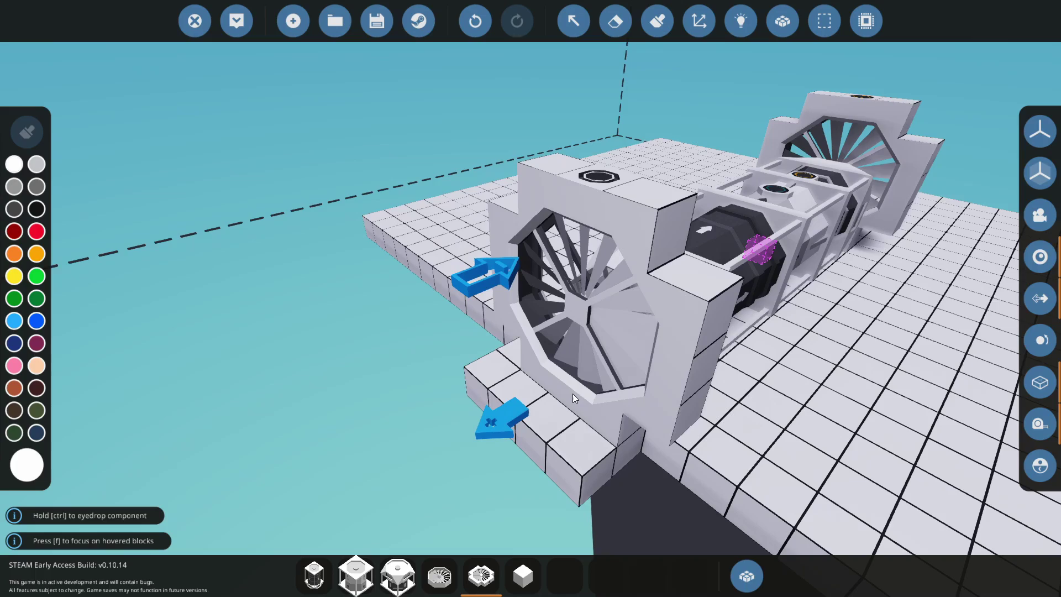
key("u")
key("u")
key("u")
key("u")
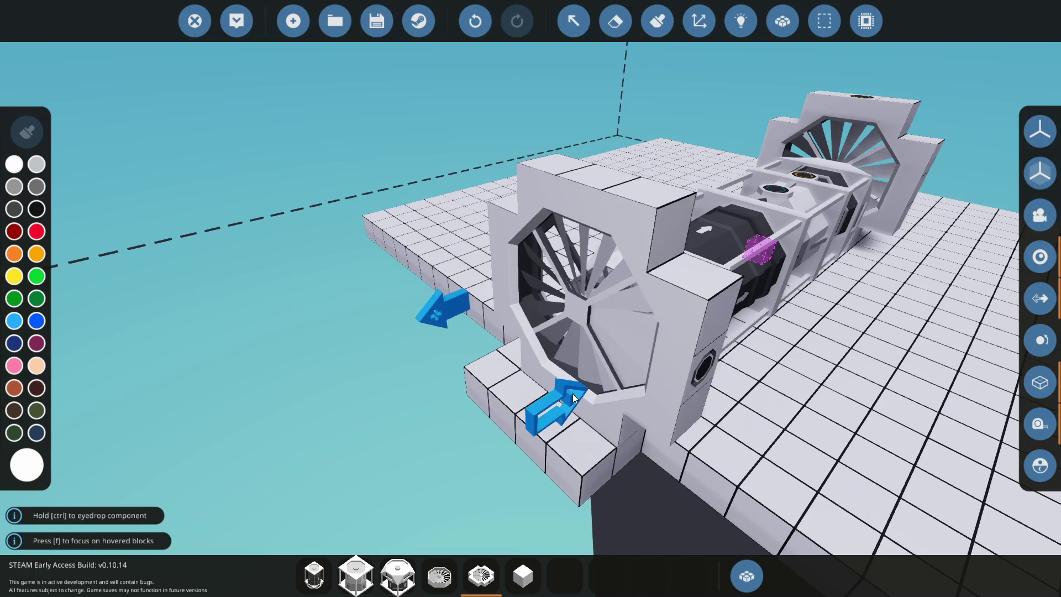
left_click(573, 393)
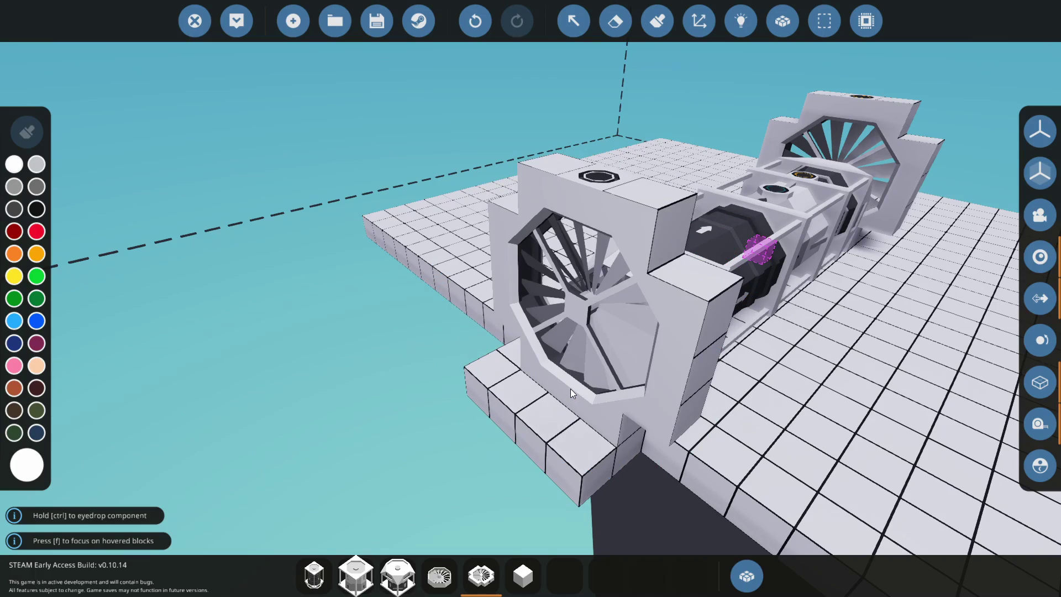
Add the straight pipe, pipe T-piece and pipe angle from the component inventory to the quick-access components, searching for "pipe".
key("d")
key("w")
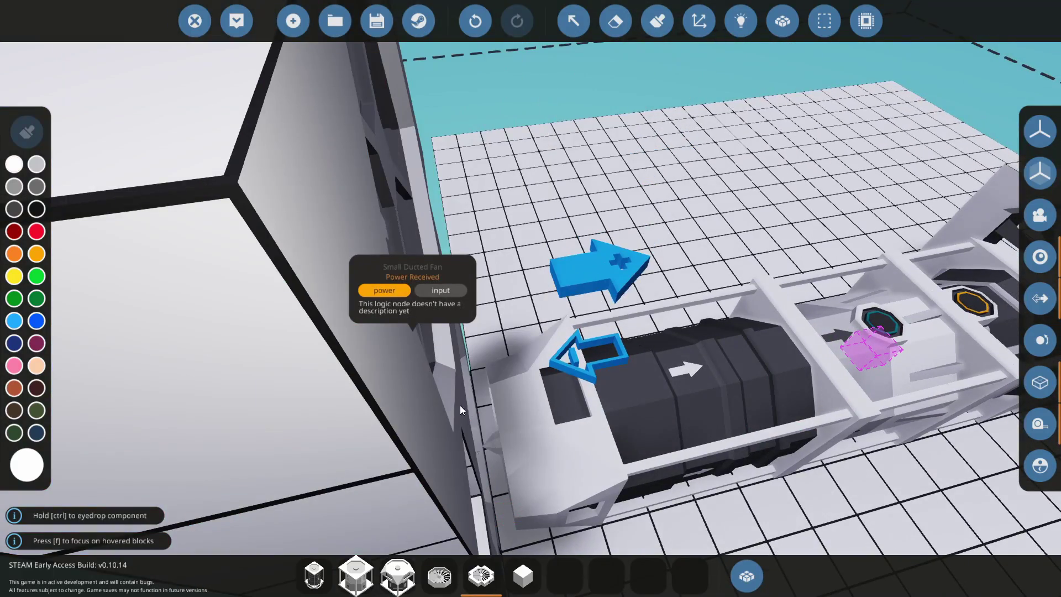
key("s")
left_click(440, 575)
key("d")
key("w")
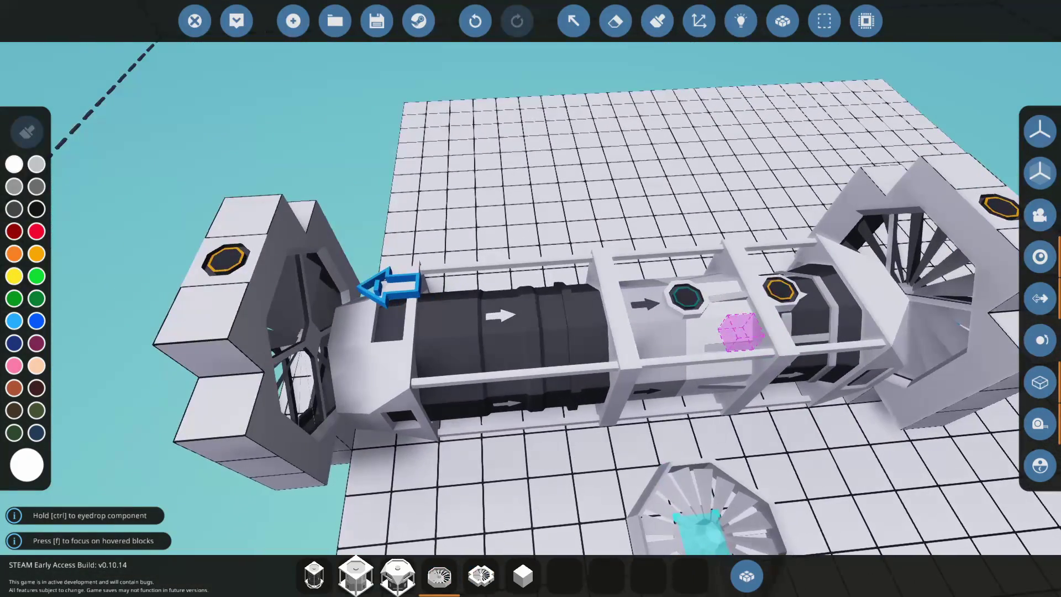
left_click(746, 591)
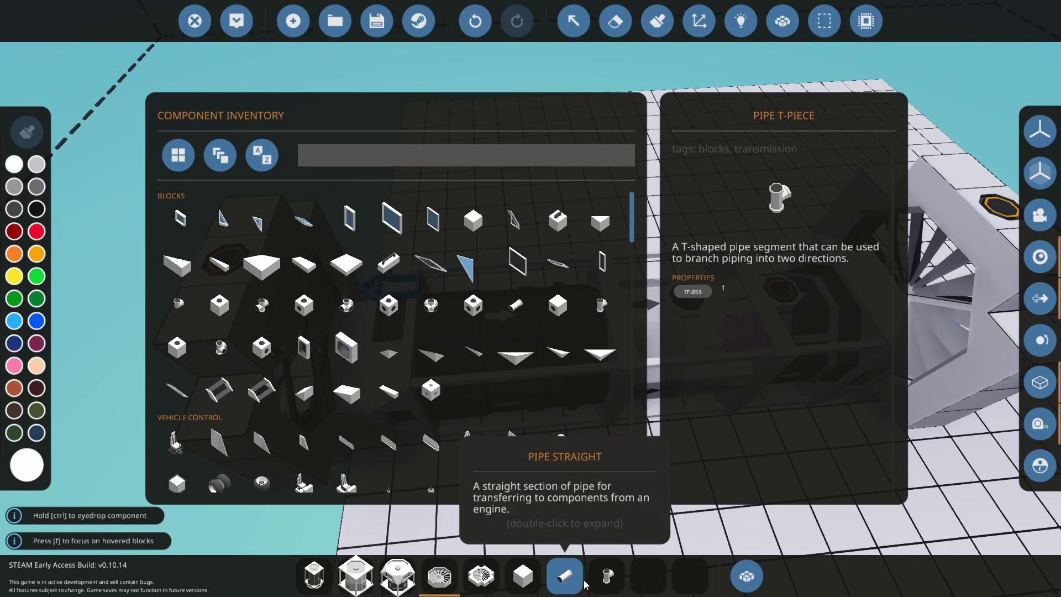
left_click(438, 133)
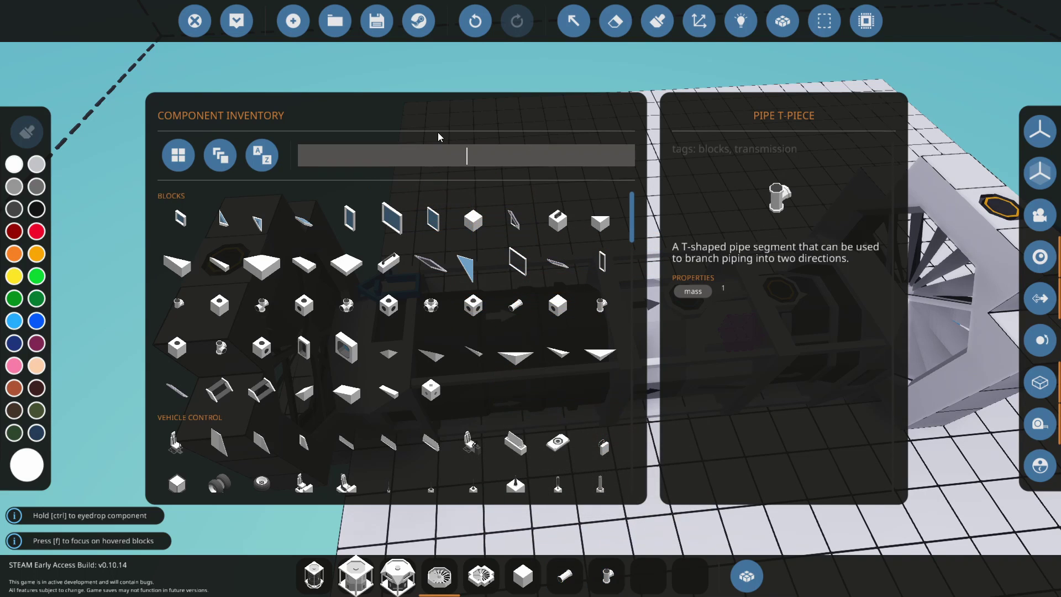
type("pipe")
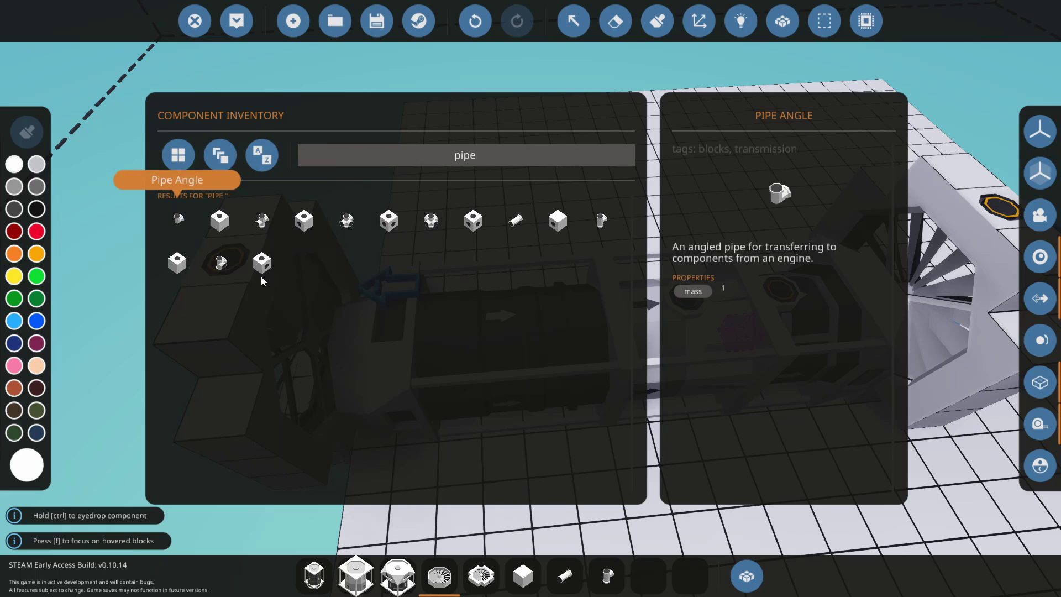
left_click_drag(641, 580, 647, 578)
left_click(746, 576)
Place a pipe T-piece on the turbine's power connection and attach two angle pipes to its forward outlet, turning the line toward the intake.
left_click(607, 576)
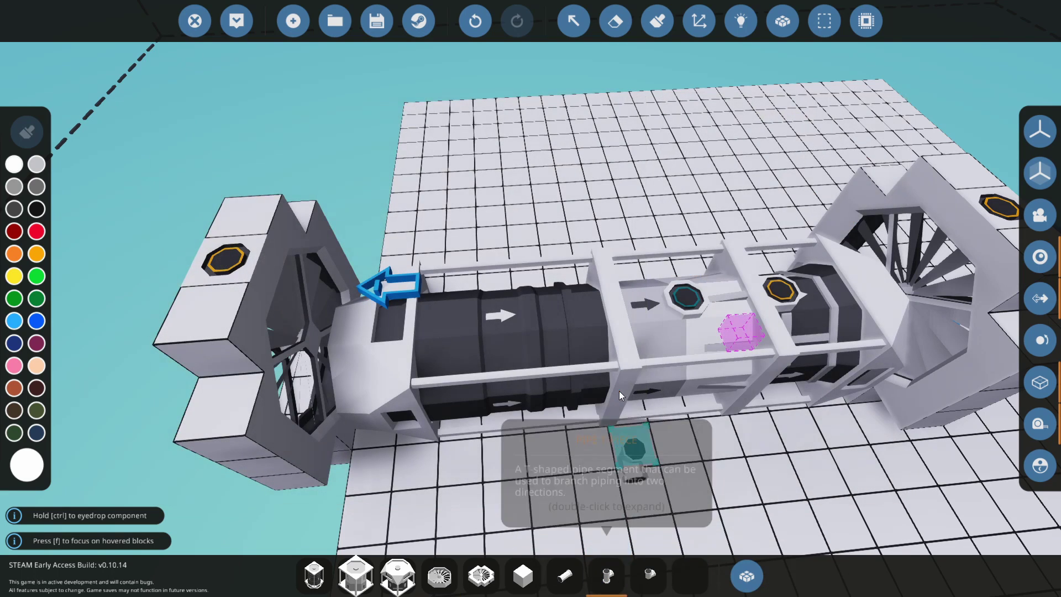
key("d")
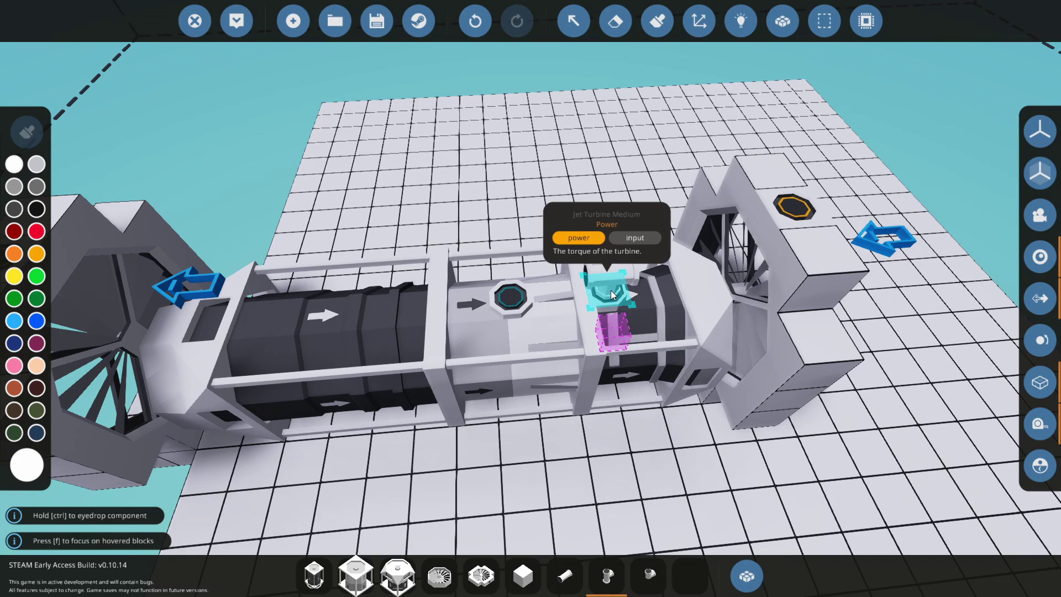
left_click(611, 290)
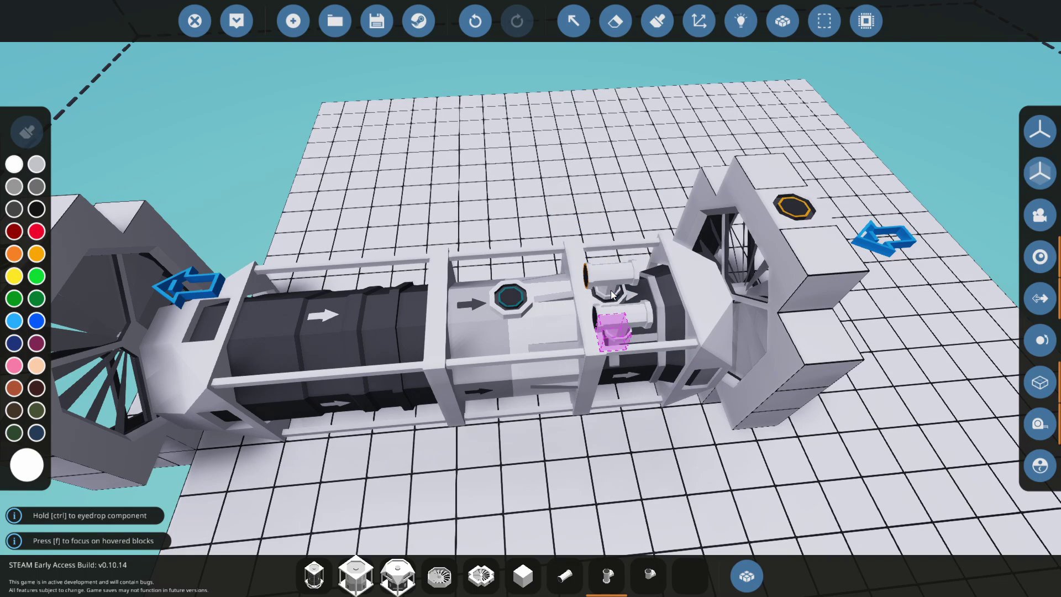
left_click(651, 585)
left_click(588, 273)
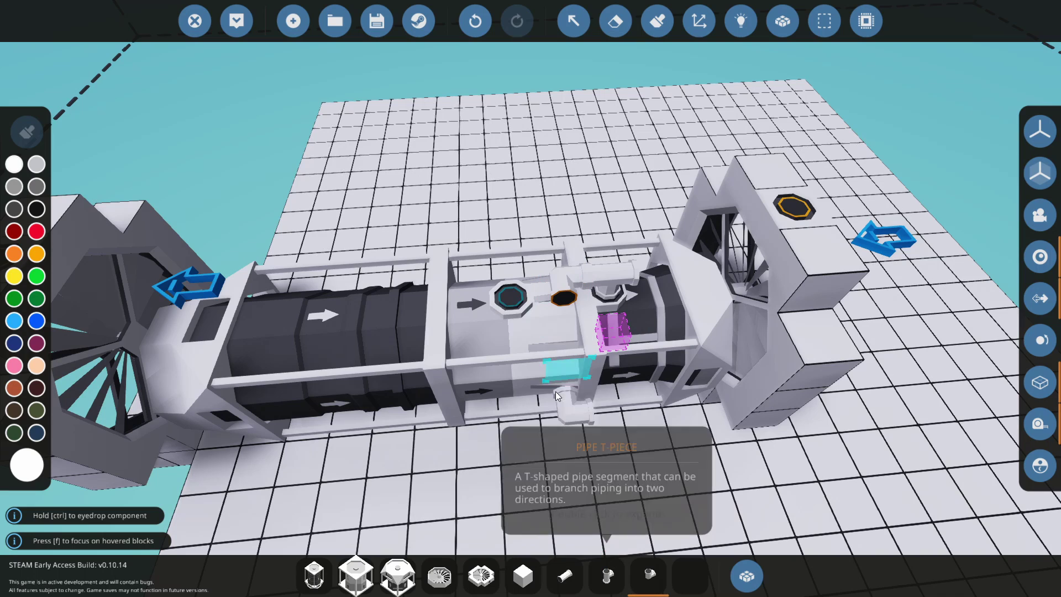
left_click(566, 320)
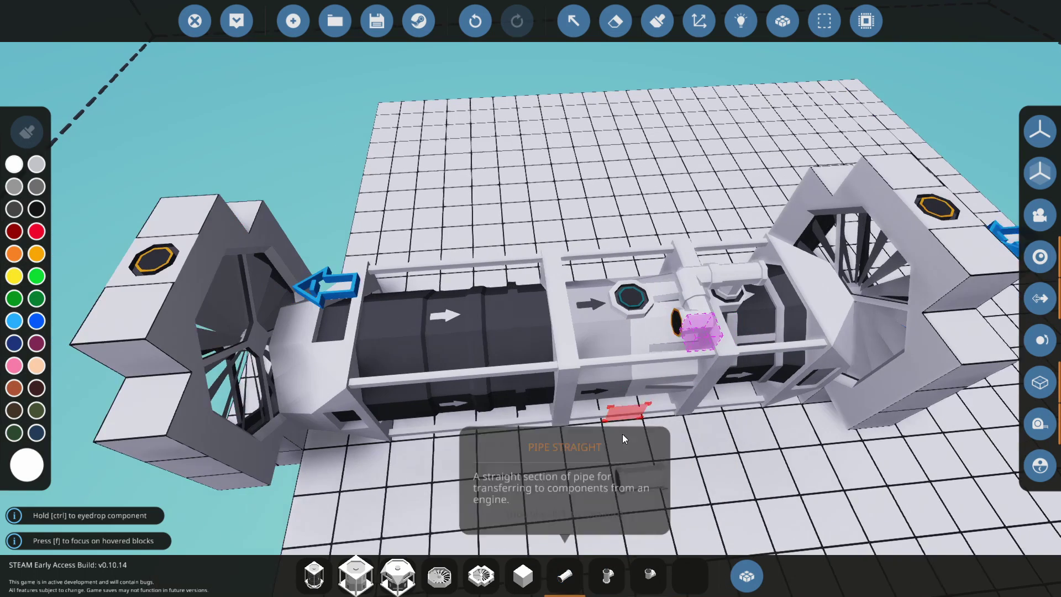
Run straight pipe forward over the compressor to the intake and add two angle pipes that turn its end toward the front fan.
key("a")
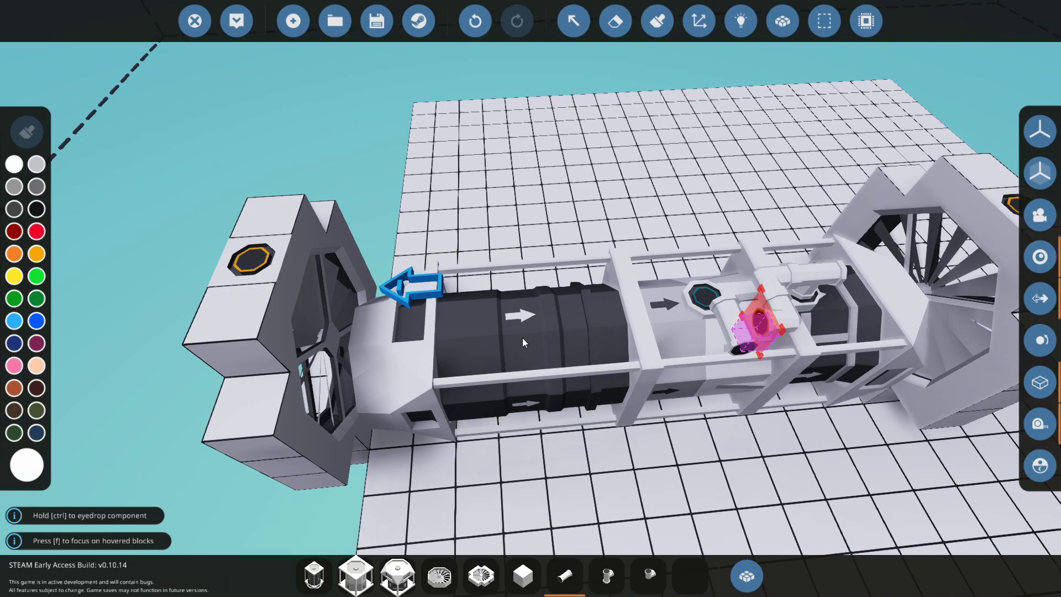
left_click_drag(522, 343, 445, 342)
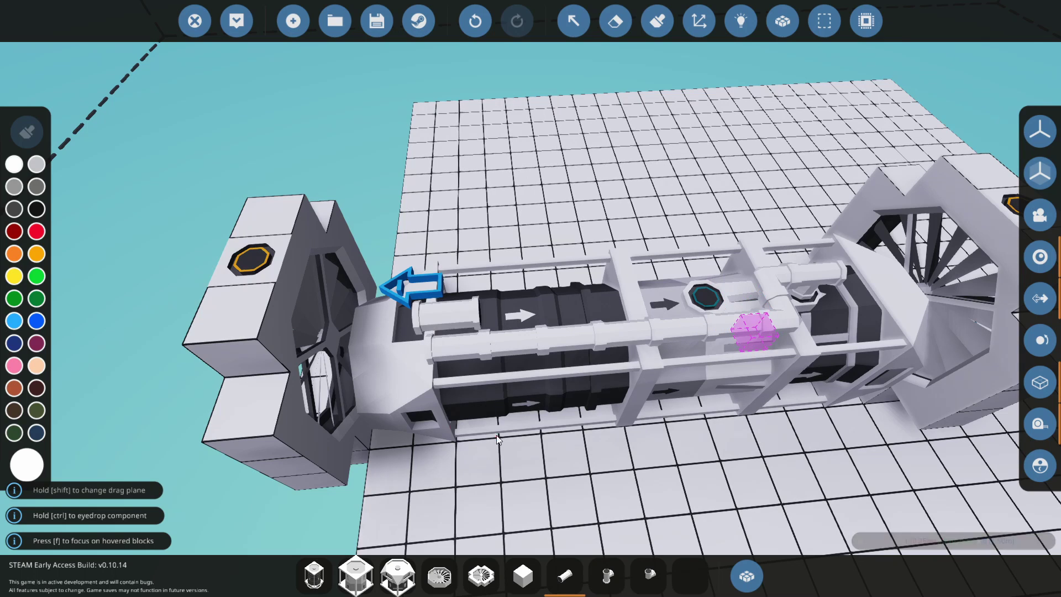
left_click(635, 593)
key("a")
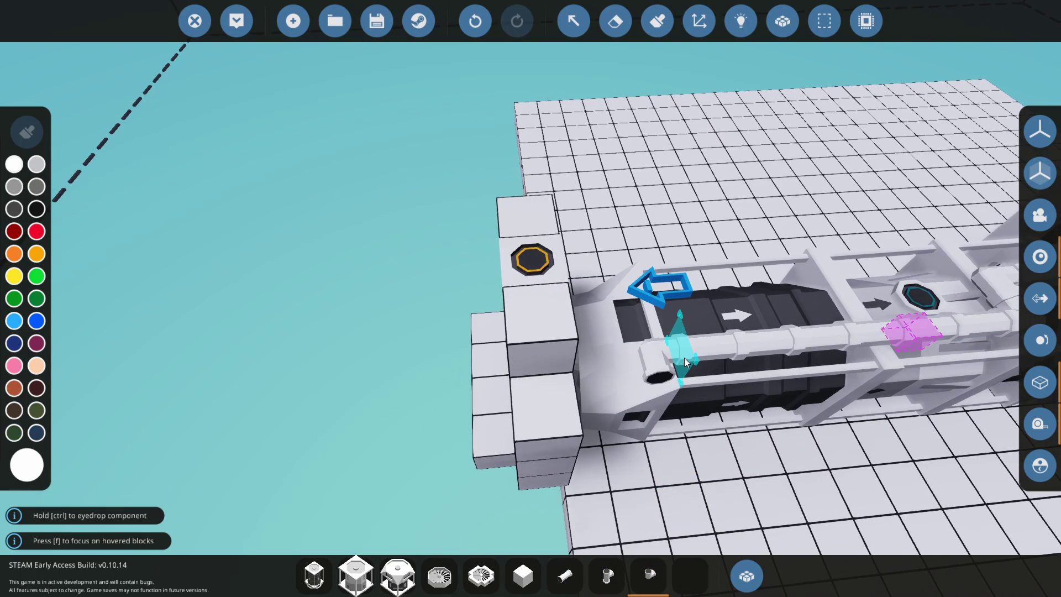
key("i")
left_click(684, 357)
left_click(552, 587)
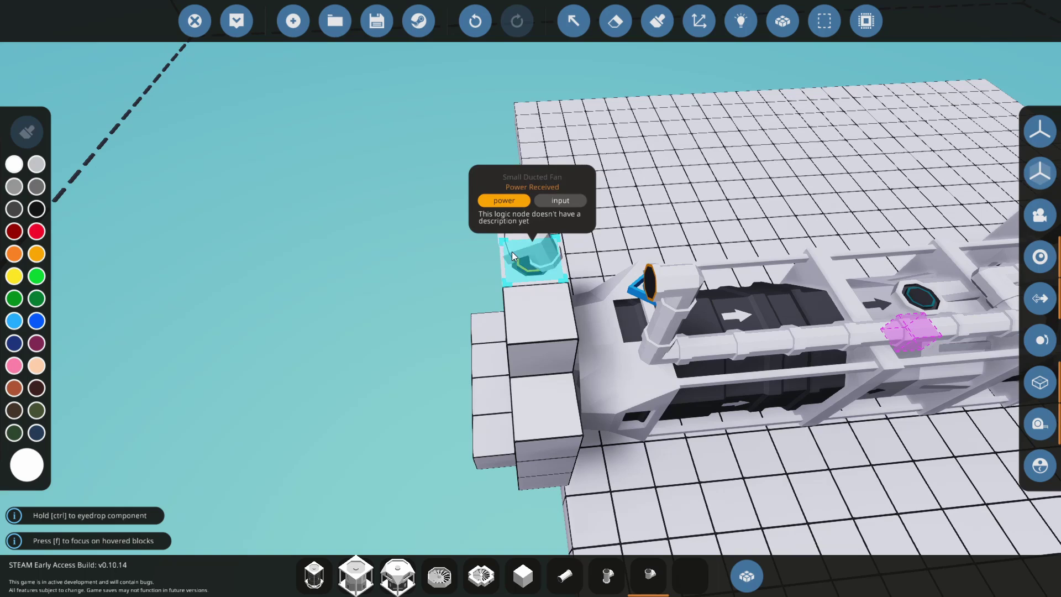
Place an angle pipe on the front fan's power connection, rotated so its open end faces the engine's pipe line.
key("j")
left_click(527, 261)
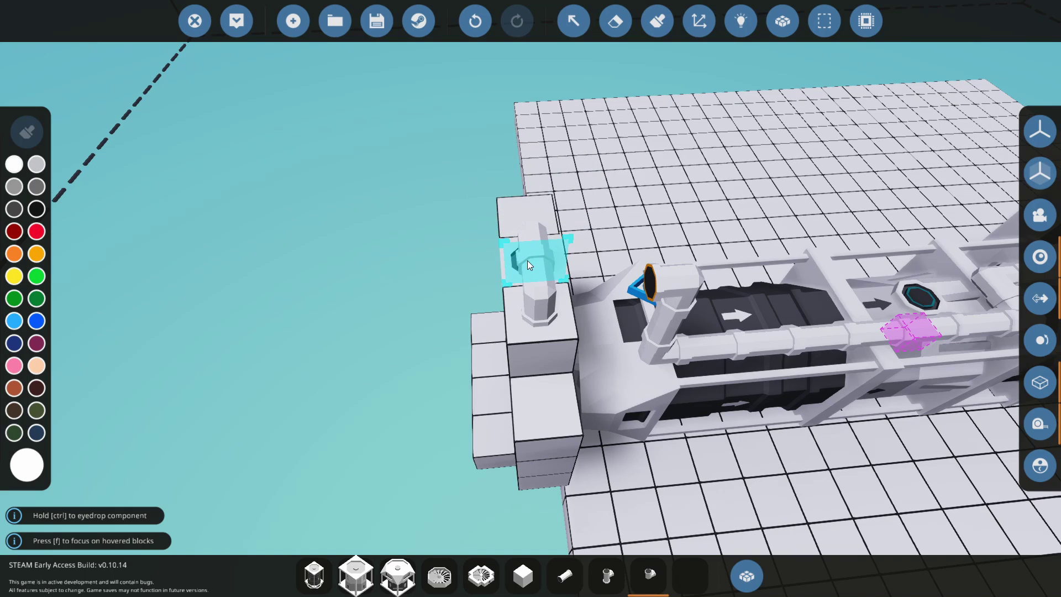
key("l")
key("l")
key("l")
key("l")
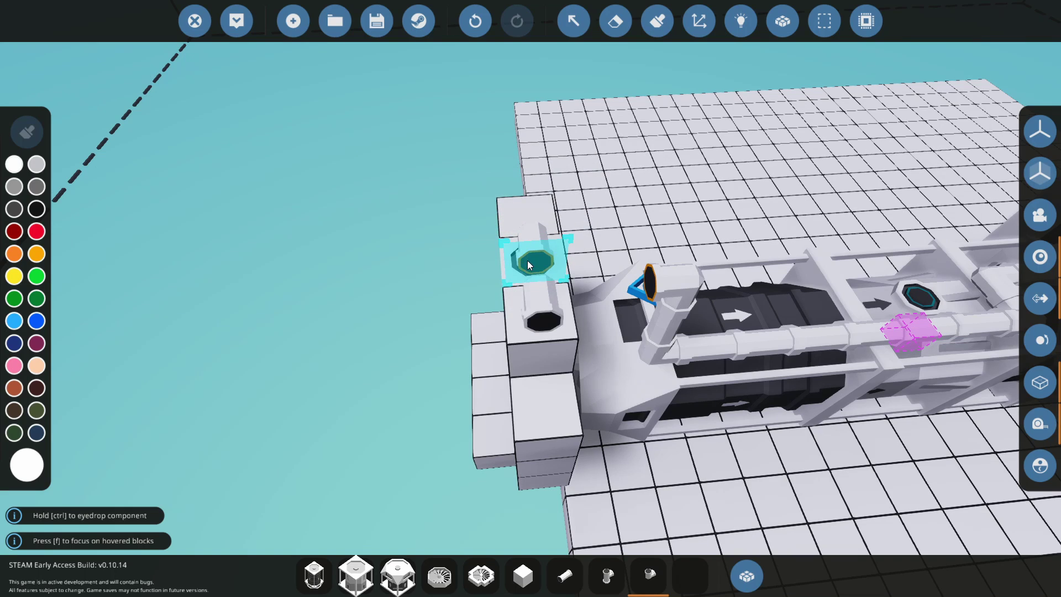
key("i")
key("i")
left_click(527, 260)
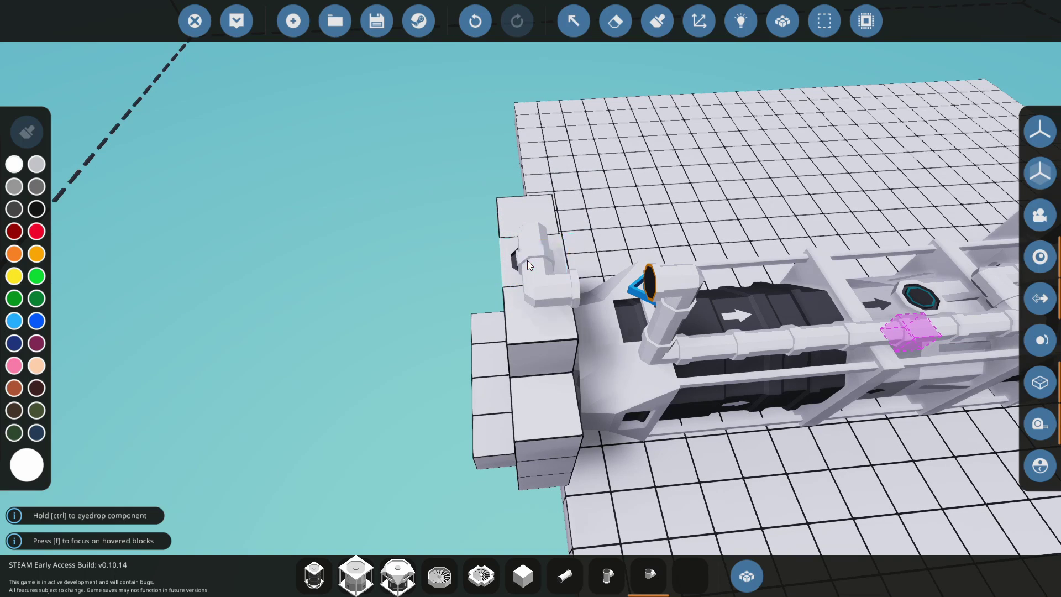
Bridge the gap between the pipe line over the intake and the front fan's angle pipe with straight pipe.
left_click(561, 580)
left_click(645, 287)
left_click_drag(645, 287, 799, 353)
key("w")
key("s")
scroll(595, 322, "up", 3)
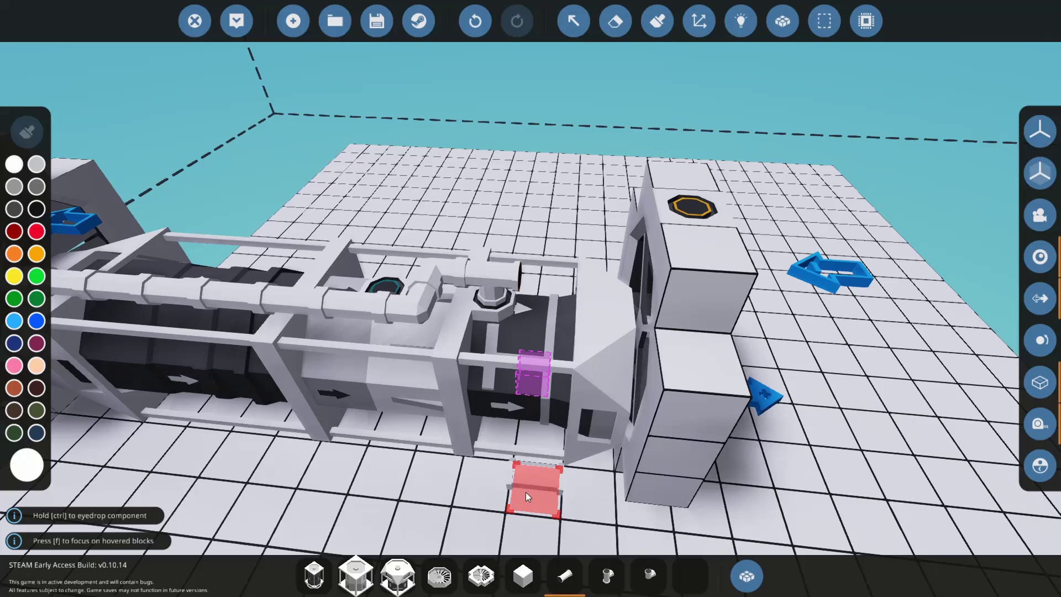
Add an angle pipe to the T-piece's rear outlet, run straight pipe upward, and cap it with an angle pipe facing the rear fan.
left_click(634, 558)
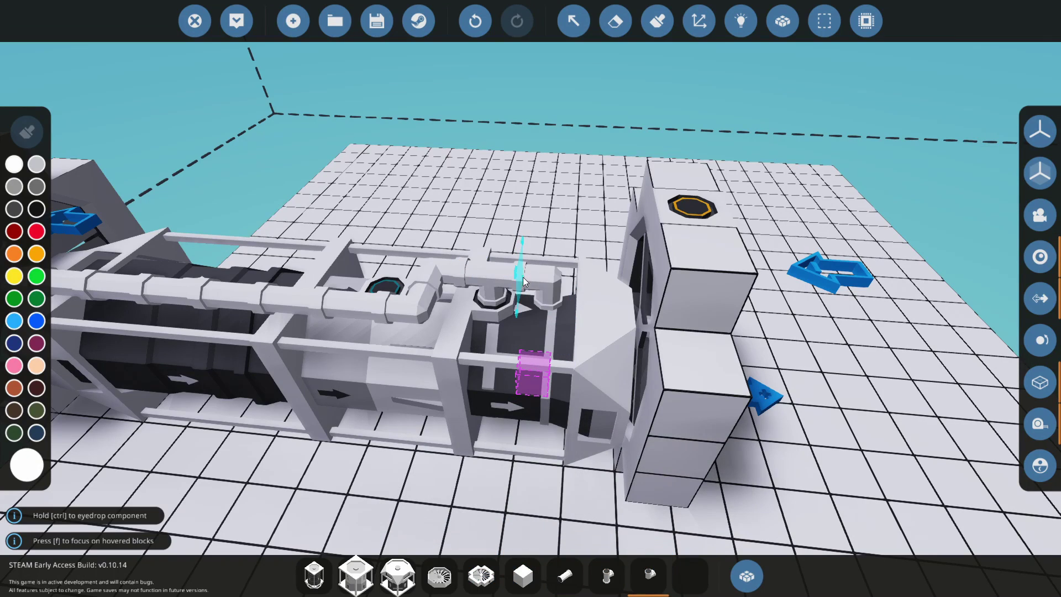
left_click(519, 280)
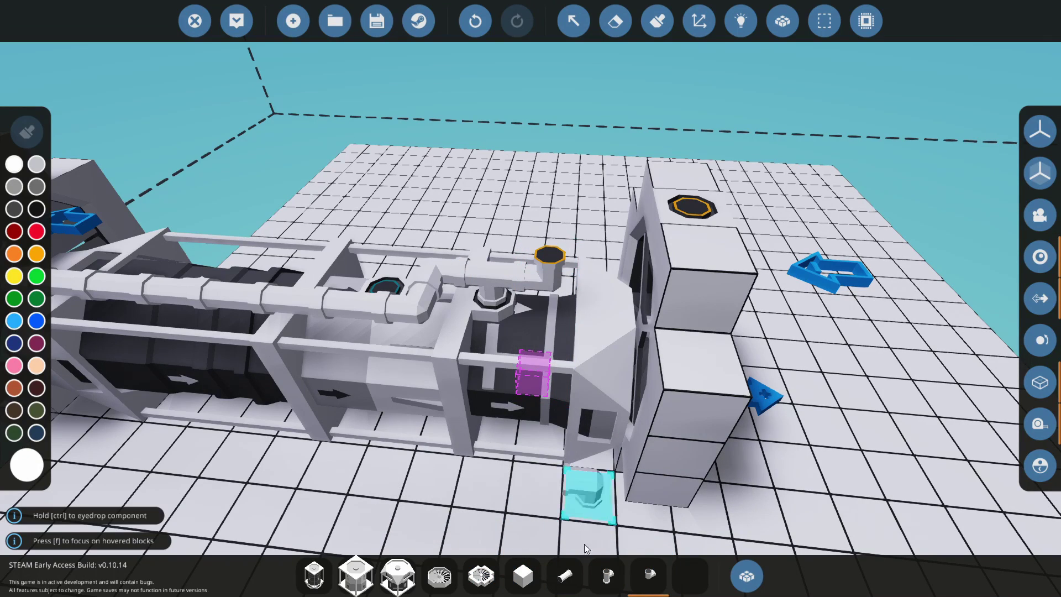
left_click(565, 576)
left_click(536, 253)
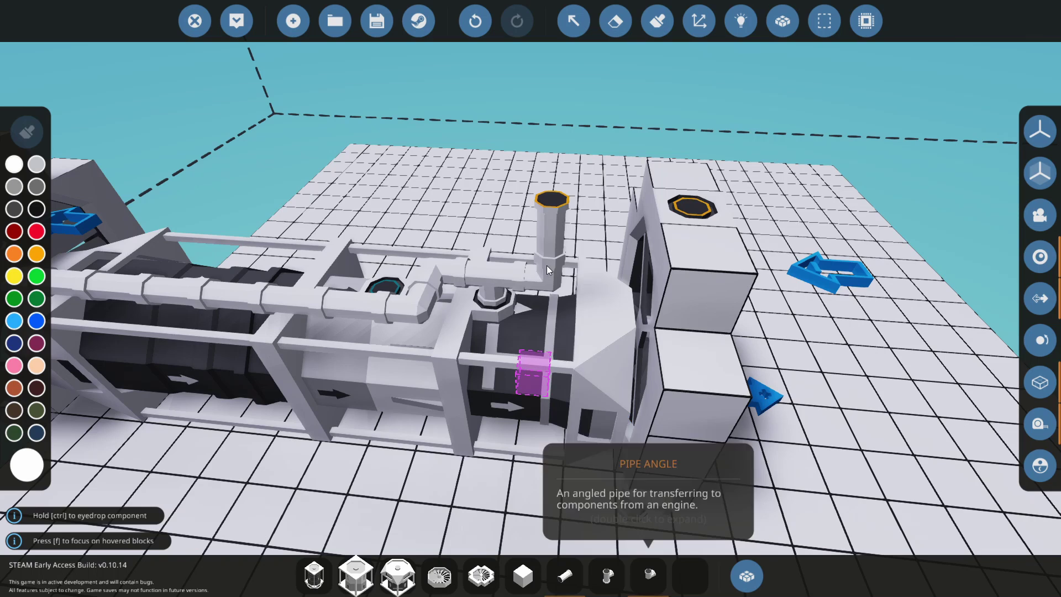
left_click(649, 575)
left_click(557, 200)
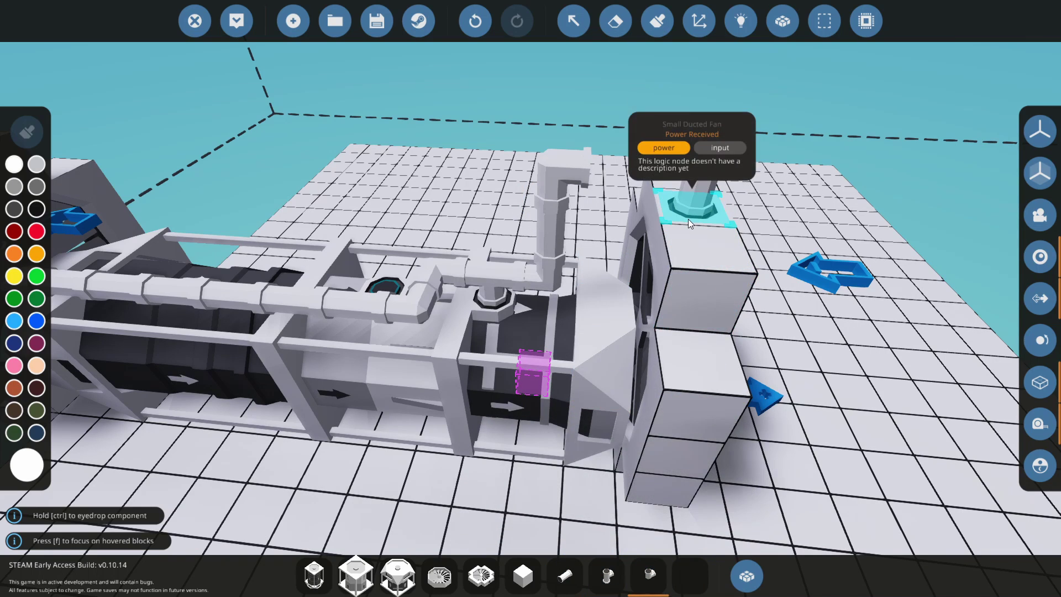
Place an angle pipe on the rear fan's power connection and bridge the gap to the raised pipe with straight pipe.
left_click(684, 219)
left_click_drag(738, 354, 747, 376)
left_click(561, 588)
left_click(658, 180)
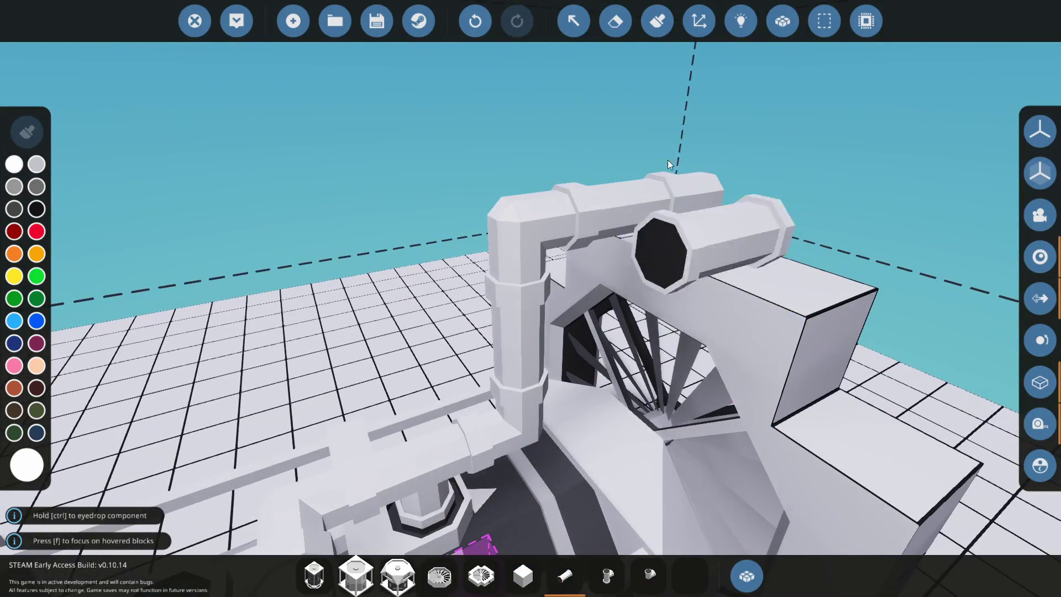
scroll(667, 161, "down", 8)
left_click_drag(668, 161, 658, 232)
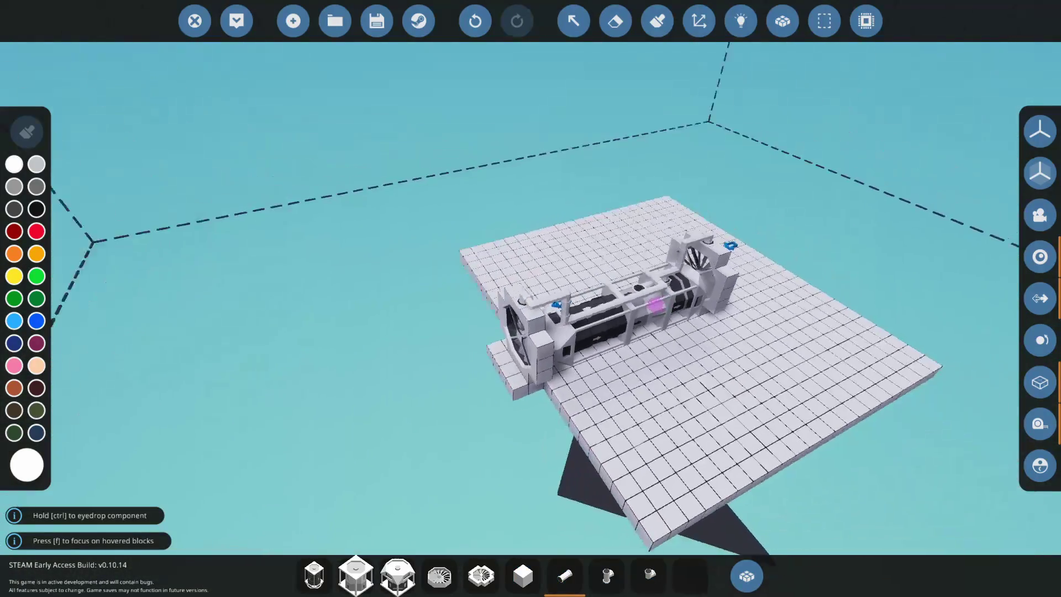
scroll(343, 303, "up", 6)
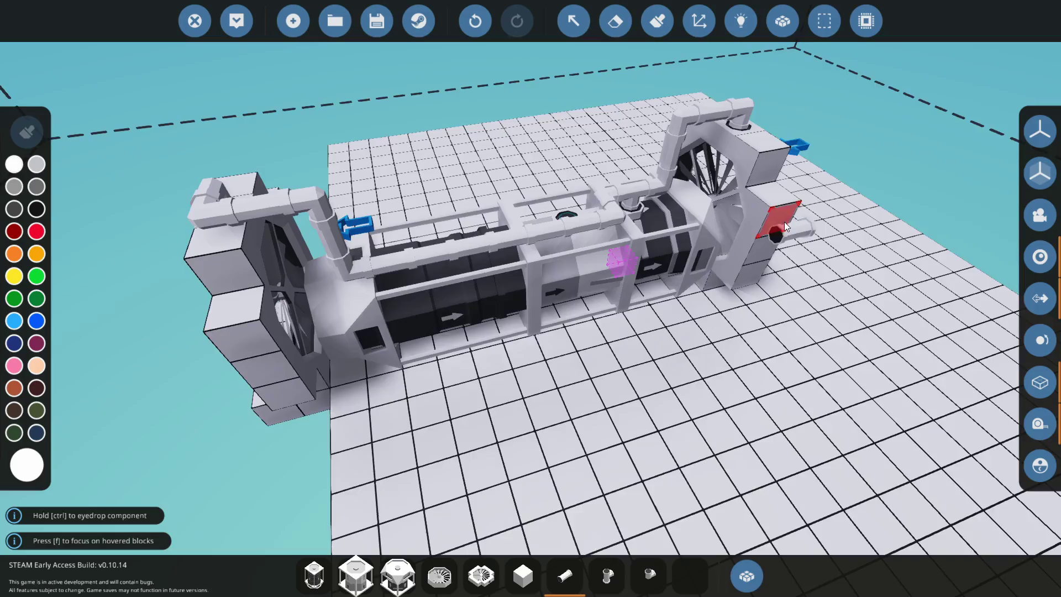
left_click_drag(784, 223, 962, 268)
scroll(750, 249, "up", 3)
scroll(740, 243, "down", 4)
Find Fluid Tank Large in the component inventory, add it to the hotbar, and place it on the base plate beside the engine.
left_click(747, 576)
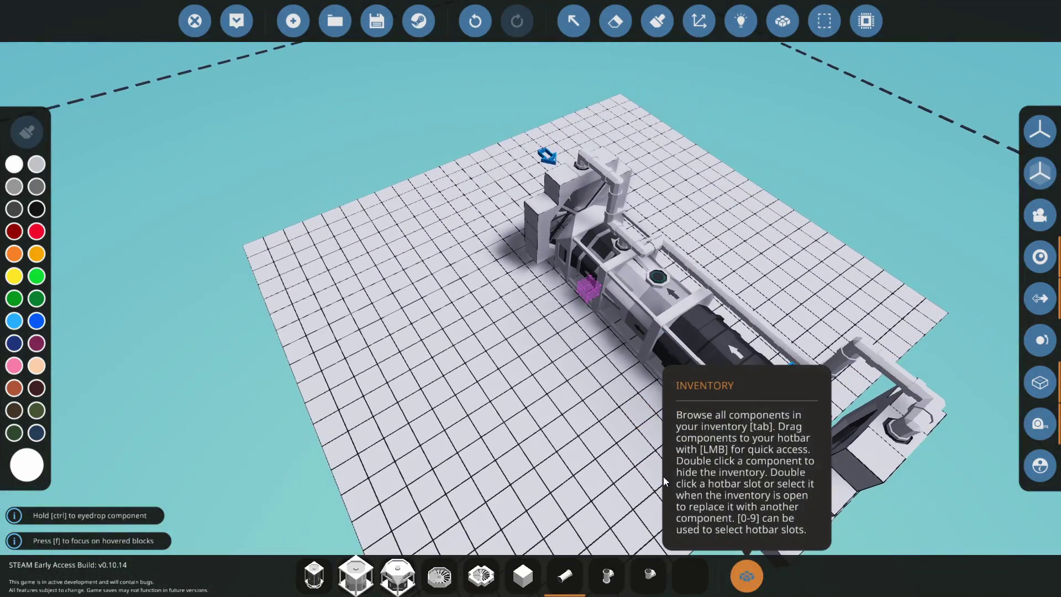
key("Tab")
left_click(479, 145)
type("fuel")
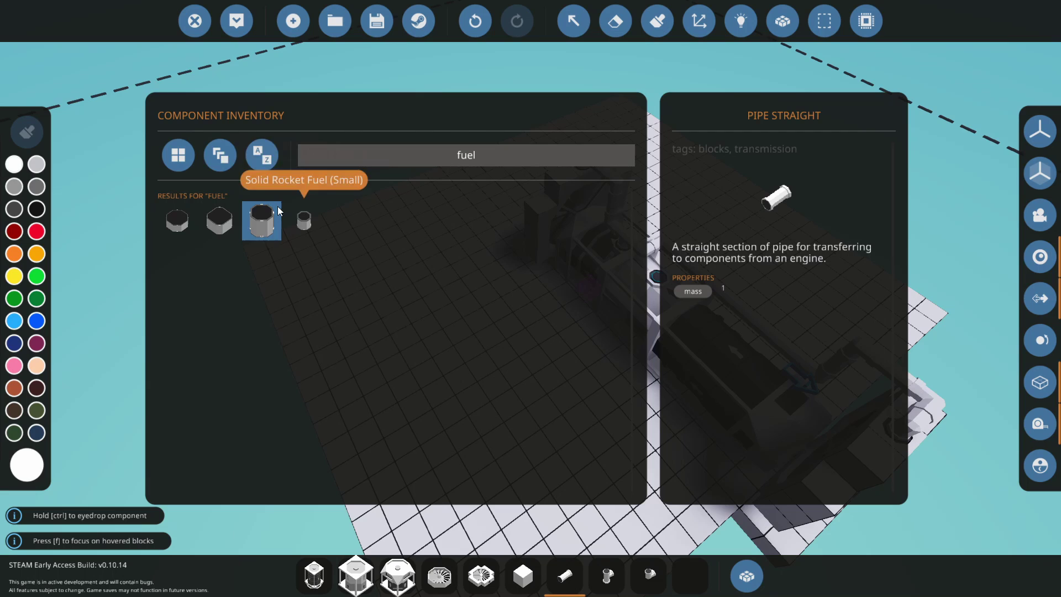
key("BackSpace")
key("BackSpace")
key("BackSpace")
type("tank")
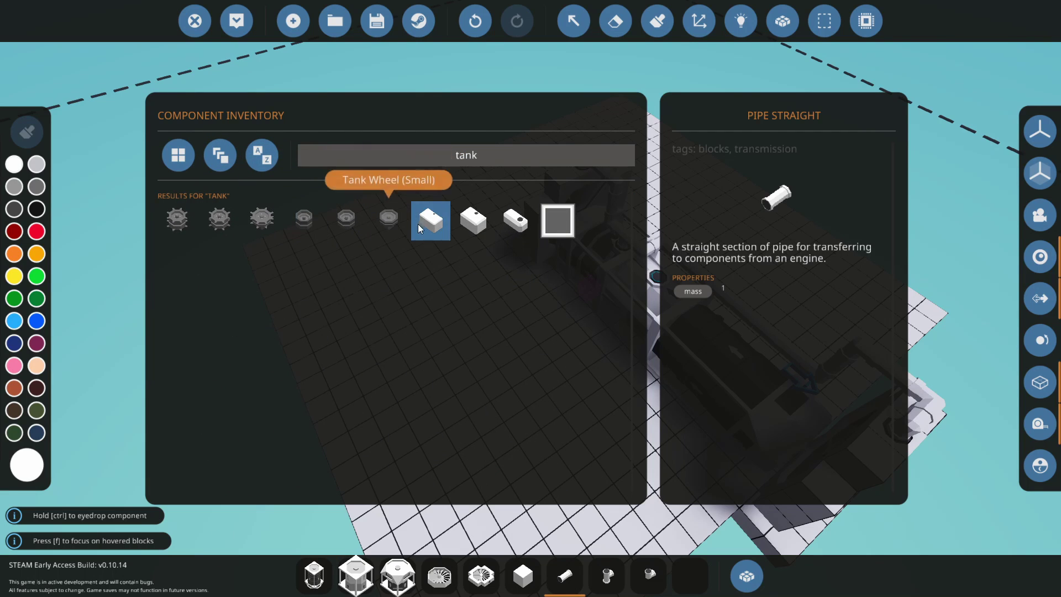
double_click(430, 220)
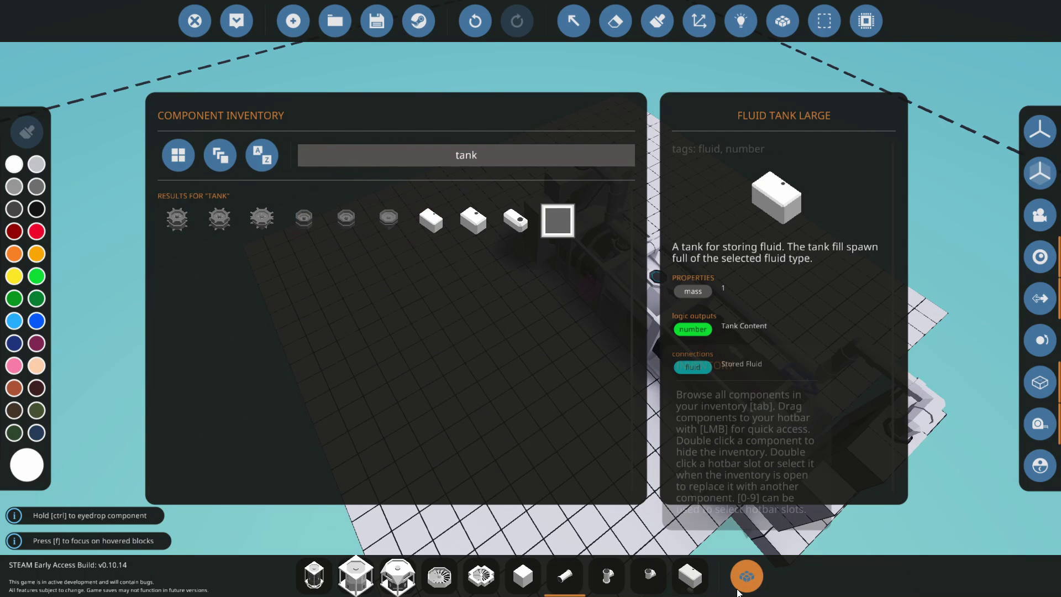
left_click(746, 576)
left_click(530, 358)
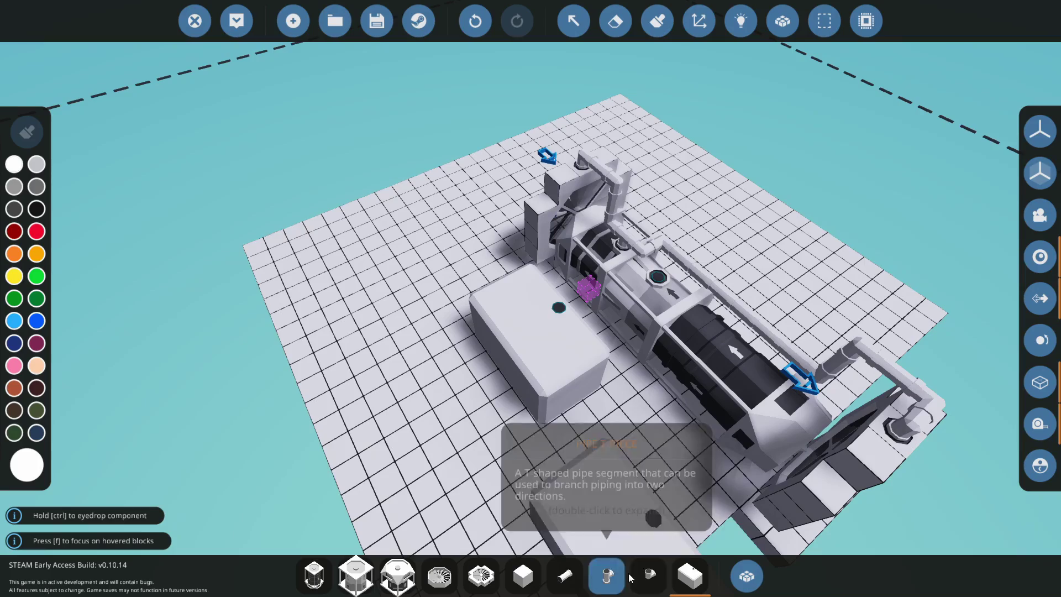
Place an angle pipe on the combustion chamber's fuel input and extend it with straight pipe over the engine's side toward the tank.
left_click(648, 576)
key("w")
key("a")
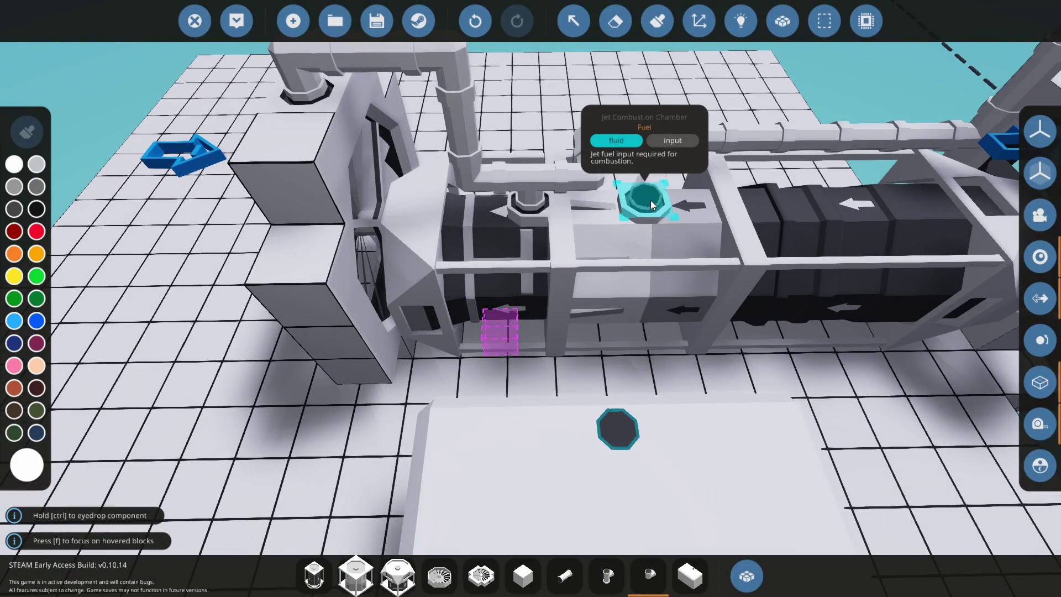
left_click(565, 576)
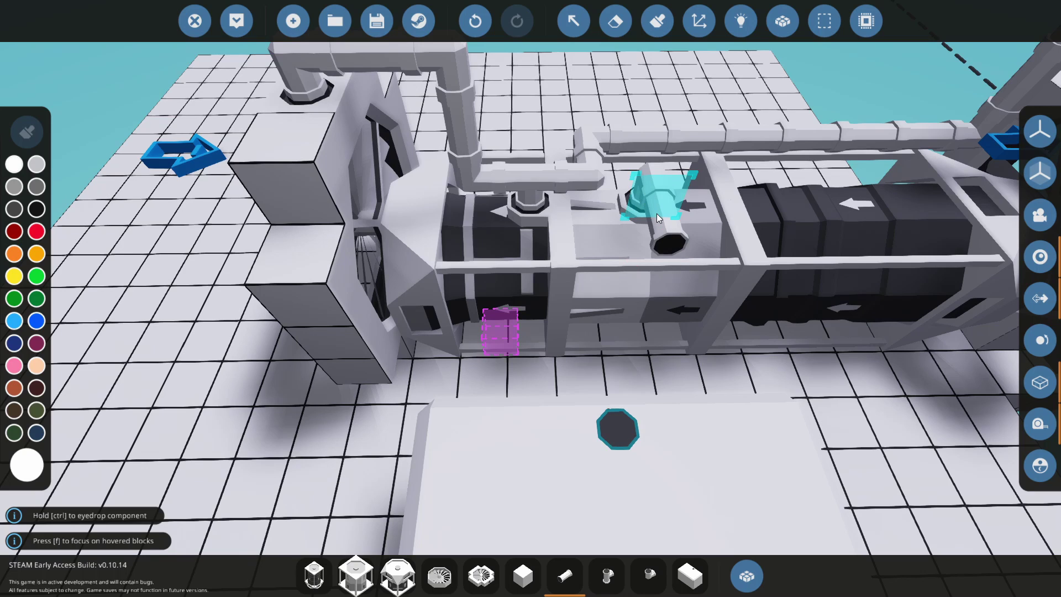
left_click(657, 214)
left_click(674, 240)
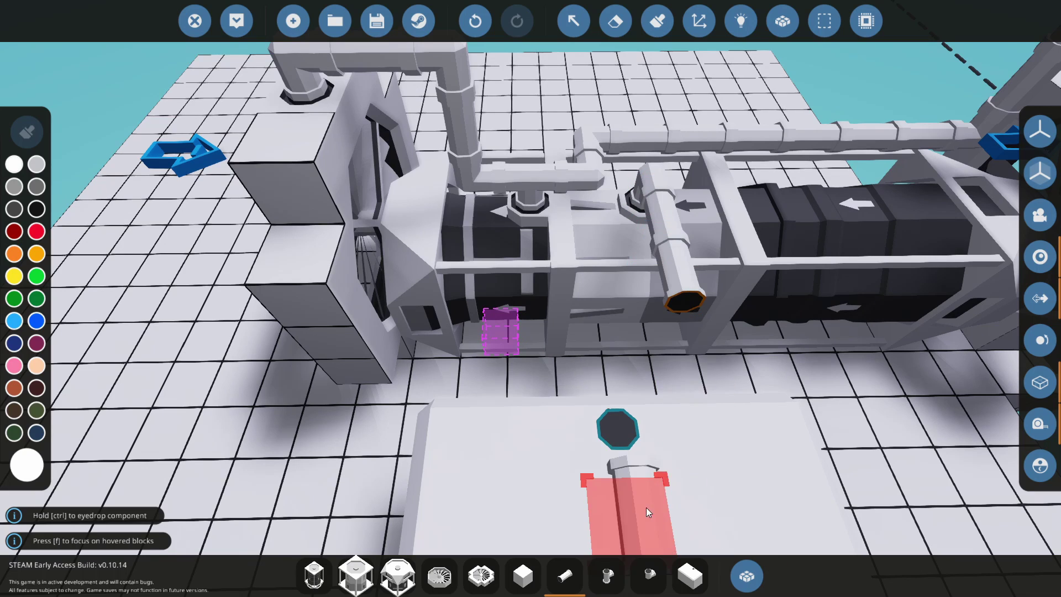
Add two rotated angle pipes to the end of the fuel line and one on the tank's fluid connection to join them.
left_click(648, 575)
key("k")
key("k")
key("k")
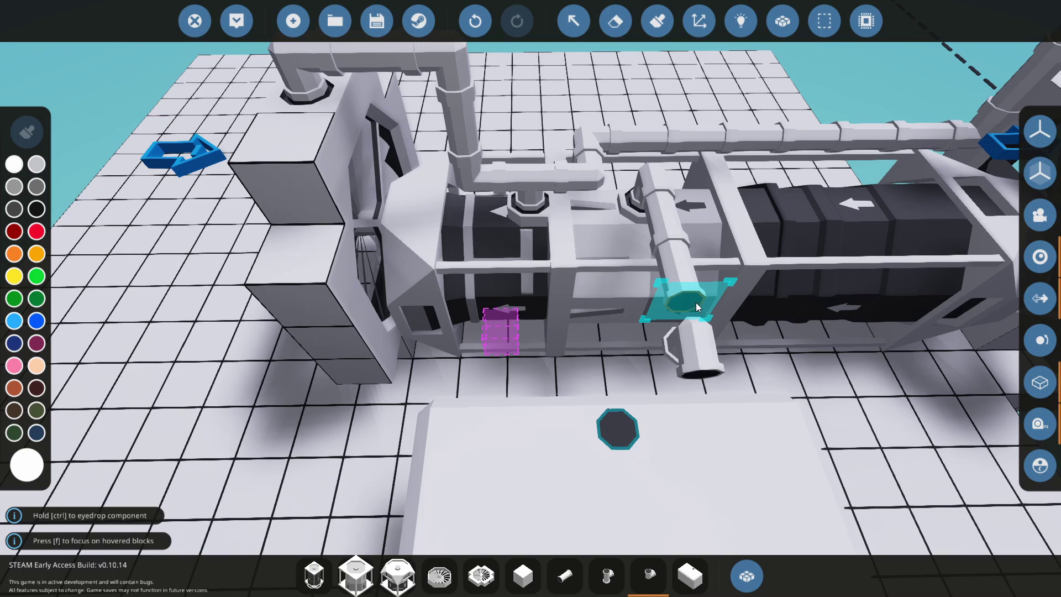
key("u")
key("u")
key("u")
left_click(695, 303)
key("j")
key("j")
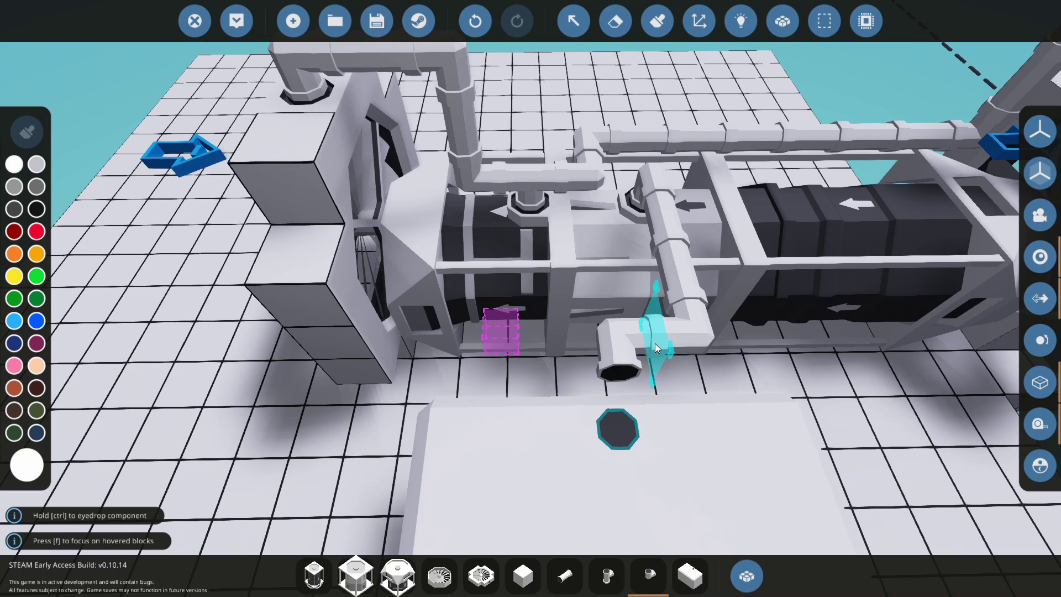
left_click(655, 343)
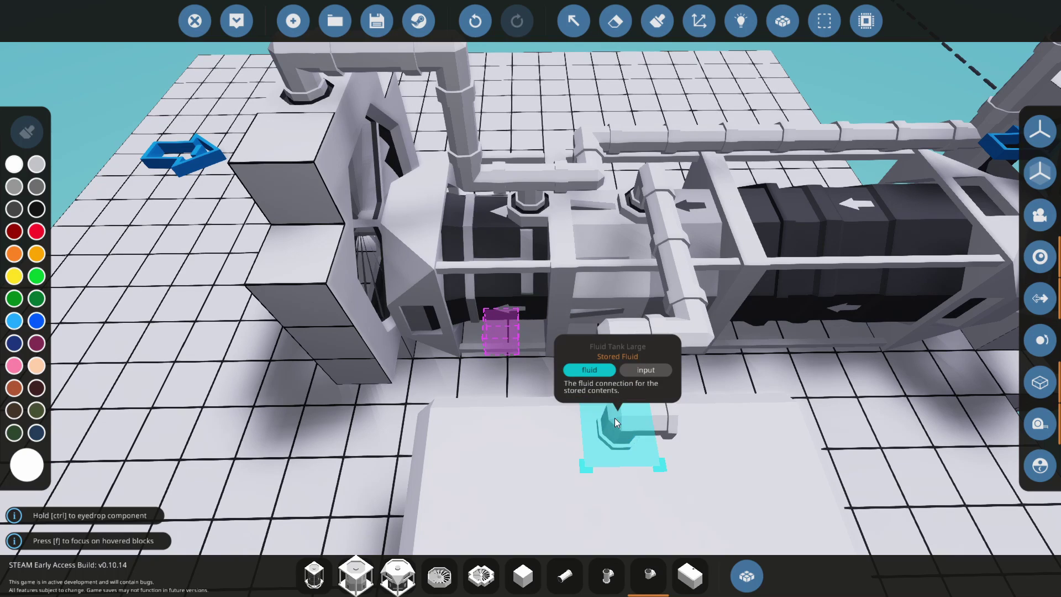
left_click(614, 418)
Examine the fan piping and the fuel tank connection from several sides of the engine.
scroll(878, 338, "down", 5)
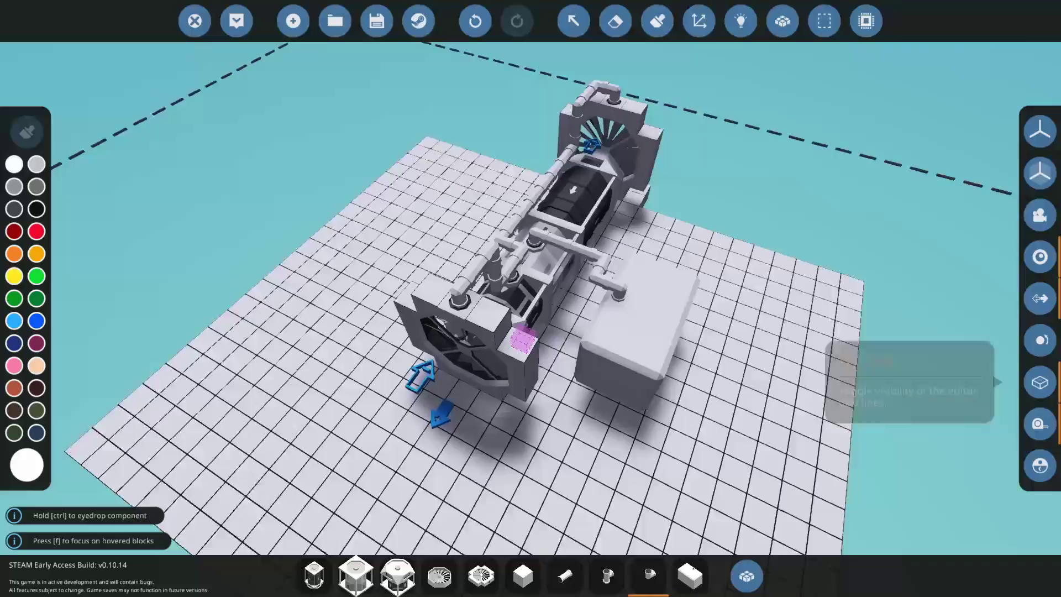
scroll(530, 299, "up", 3)
scroll(531, 299, "down", 5)
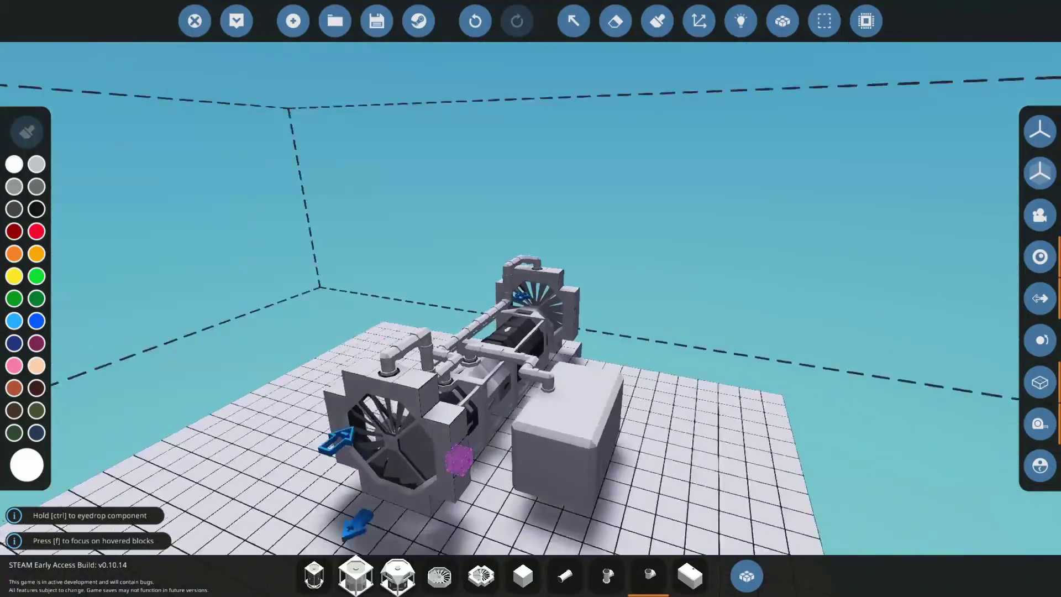
scroll(531, 298, "up", 5)
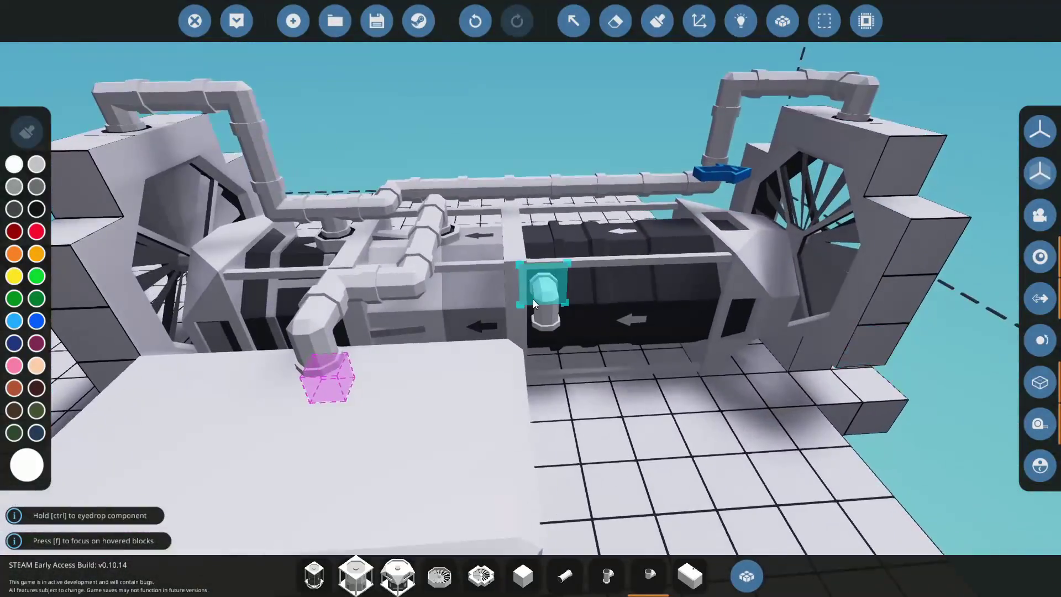
scroll(712, 330, "down", 3)
scroll(545, 273, "up", 5)
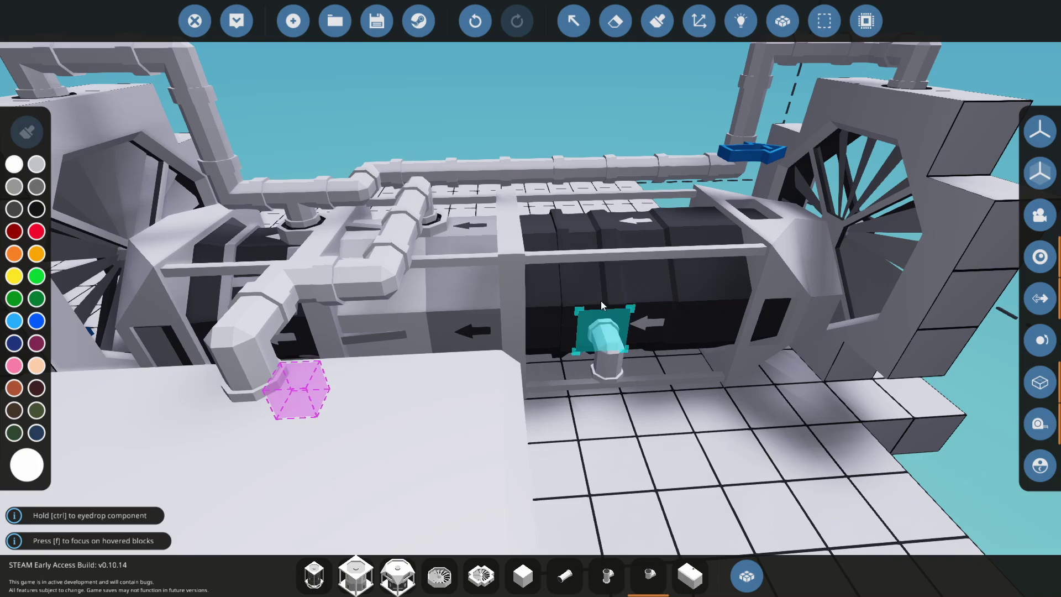
scroll(728, 327, "down", 6)
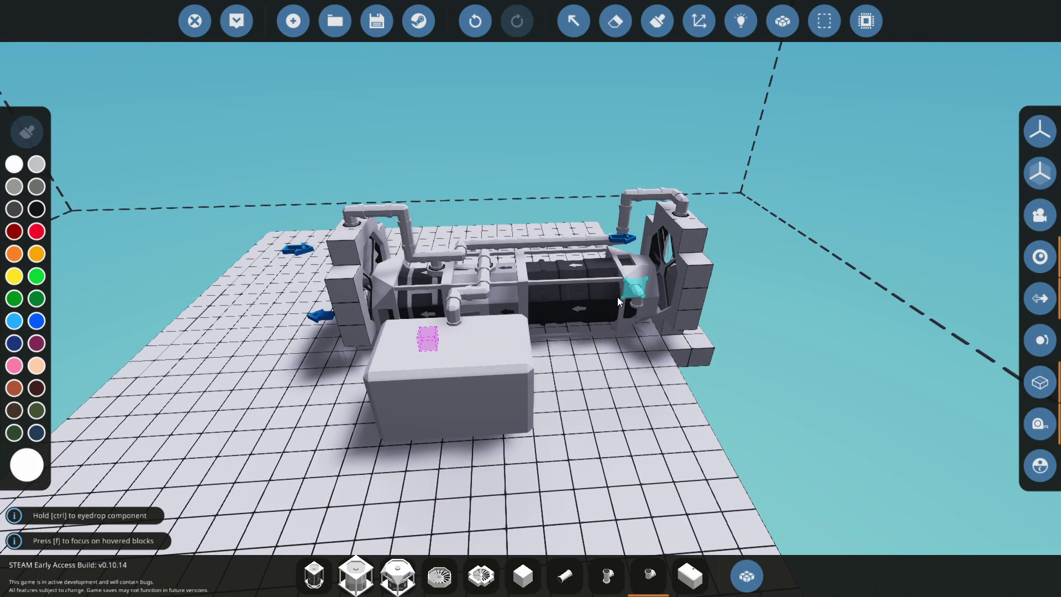
key("a")
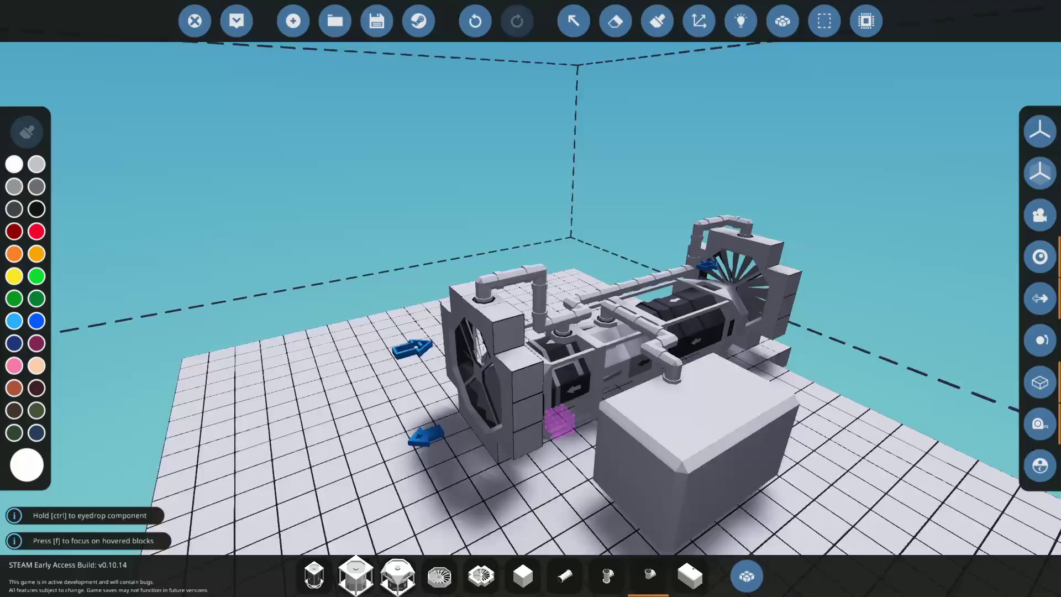
key("w")
key("s")
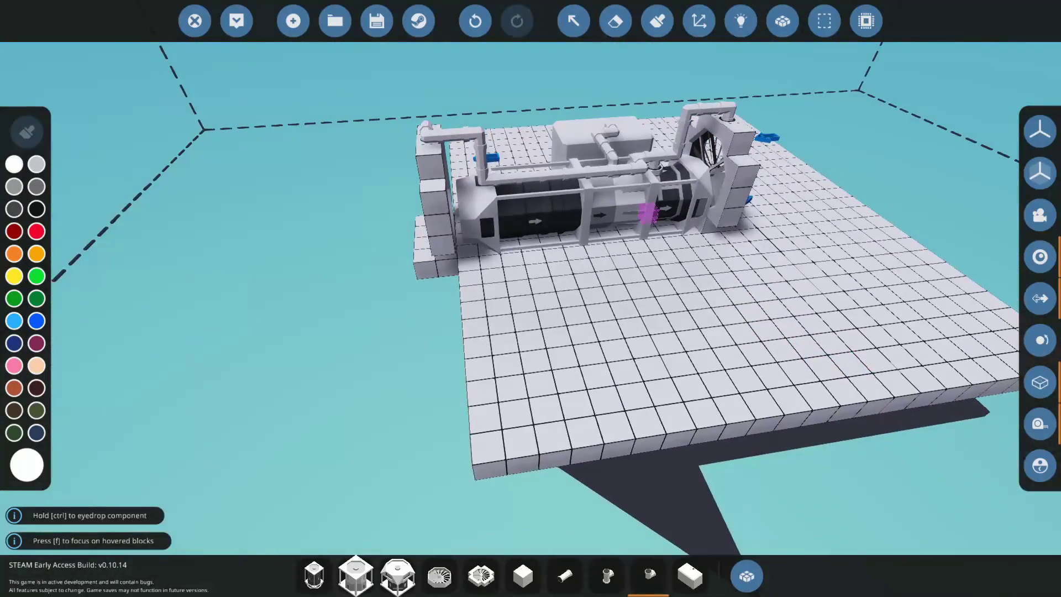
Clear the pipe parts from the hotbar and assign Electric Battery Medium to one of the freed slots.
double_click(649, 575)
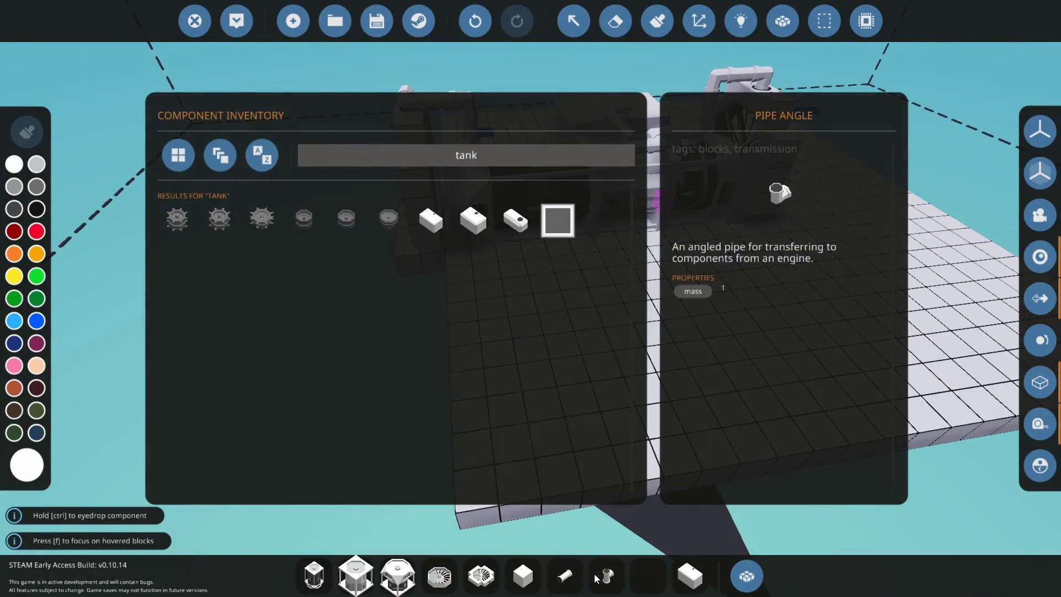
key("ctrl+a")
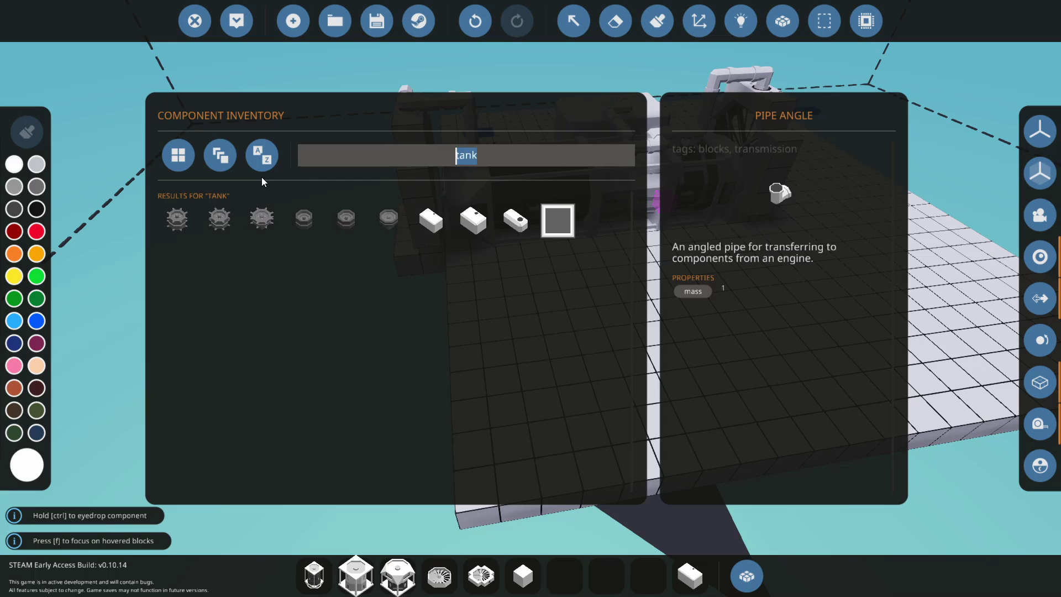
type("ba")
left_click_drag(473, 220, 649, 575)
key("BackSpace")
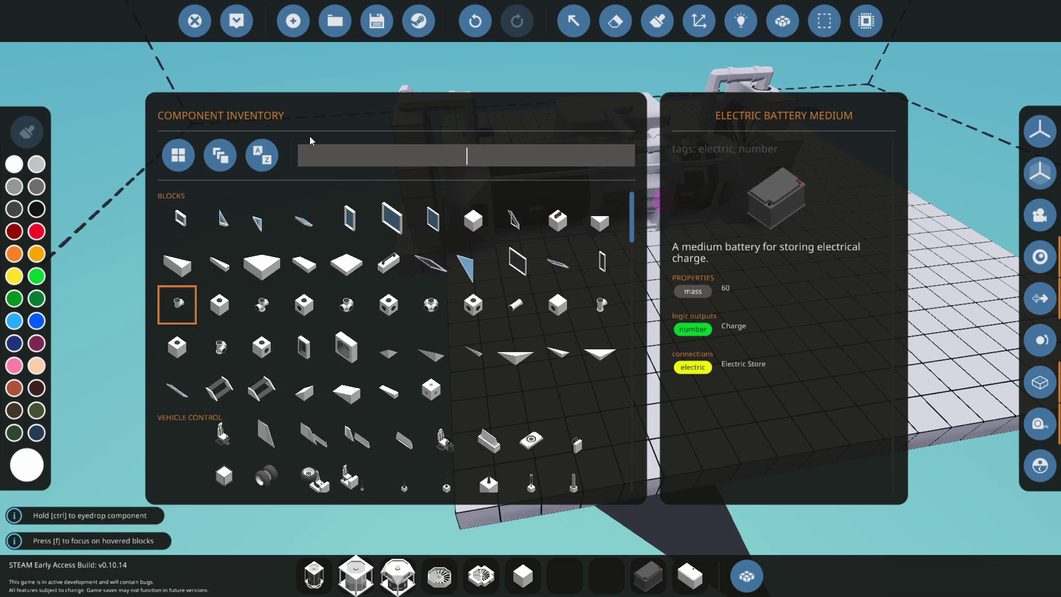
Search the inventory for the throttle lever and the push button and assign both to the free hotbar slots.
type("thro")
left_click_drag(168, 220, 585, 521)
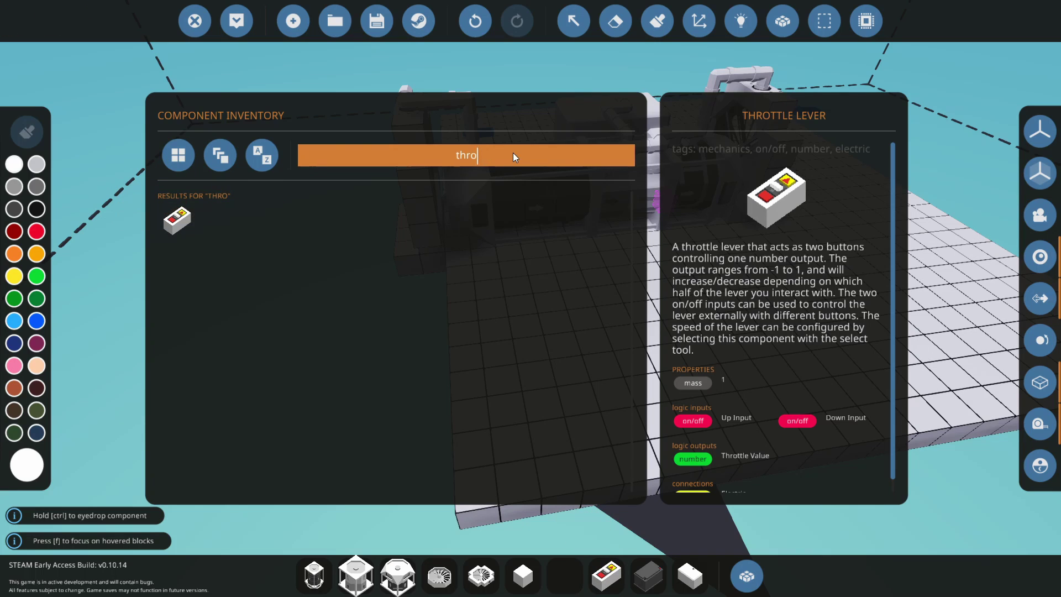
key("BackSpace")
type("o")
key("BackSpace")
type("push")
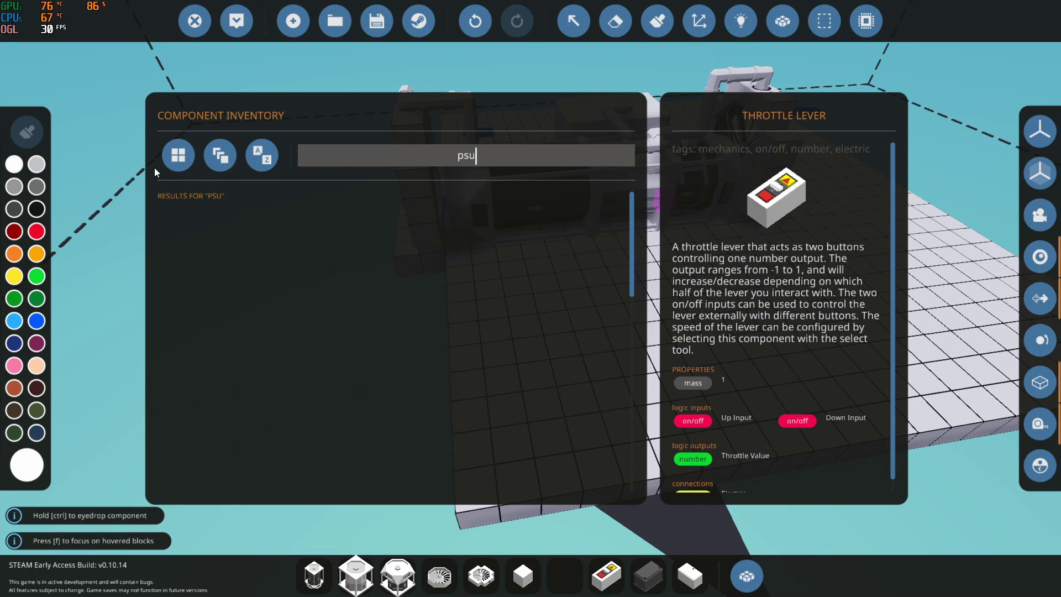
left_click_drag(184, 220, 564, 576)
key("Tab")
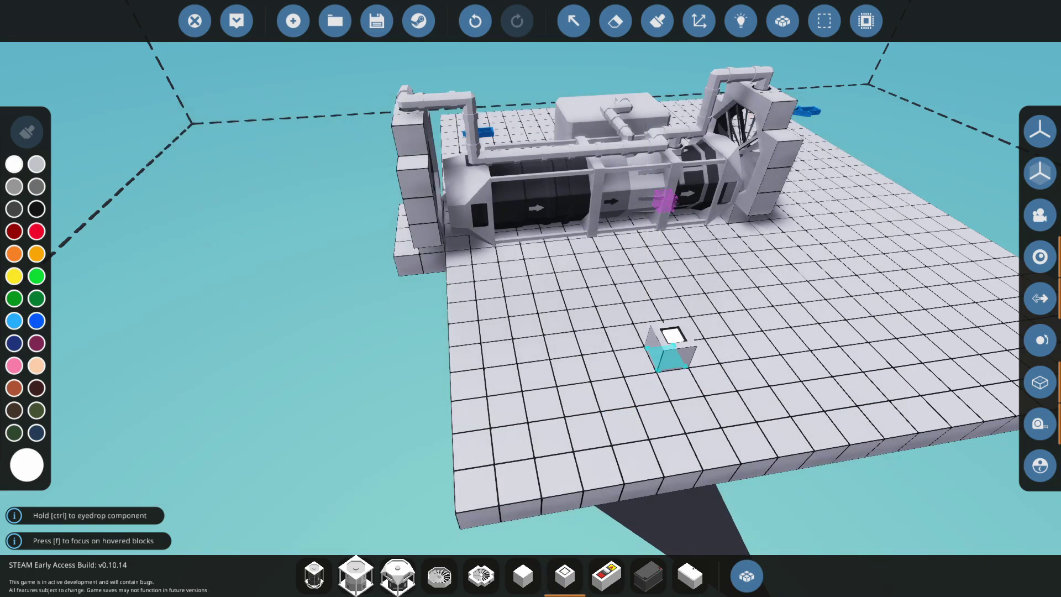
Place the throttle lever on the base plate in front of the engine with a push button beside it.
left_click_drag(669, 345, 658, 334)
left_click(598, 578)
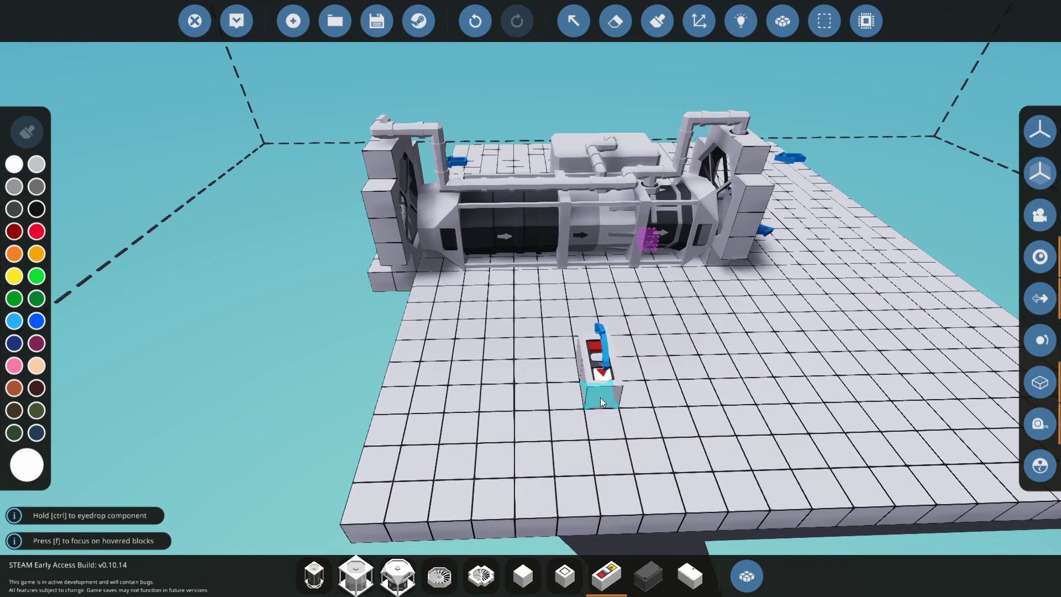
left_click(568, 576)
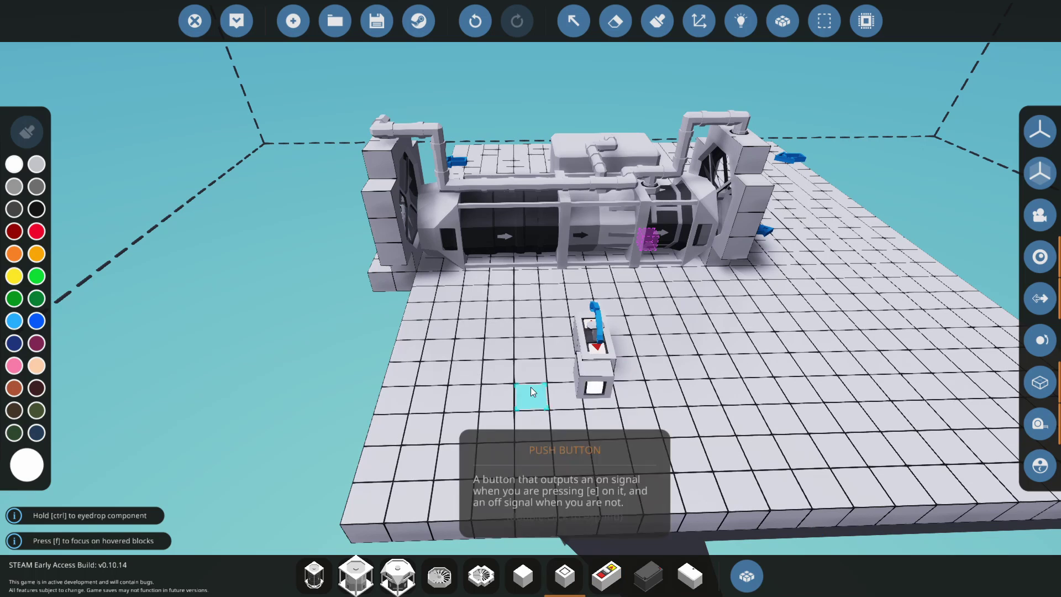
Place the medium electric battery on the base plate near the throttle lever and push button.
left_click(741, 21)
left_click(648, 576)
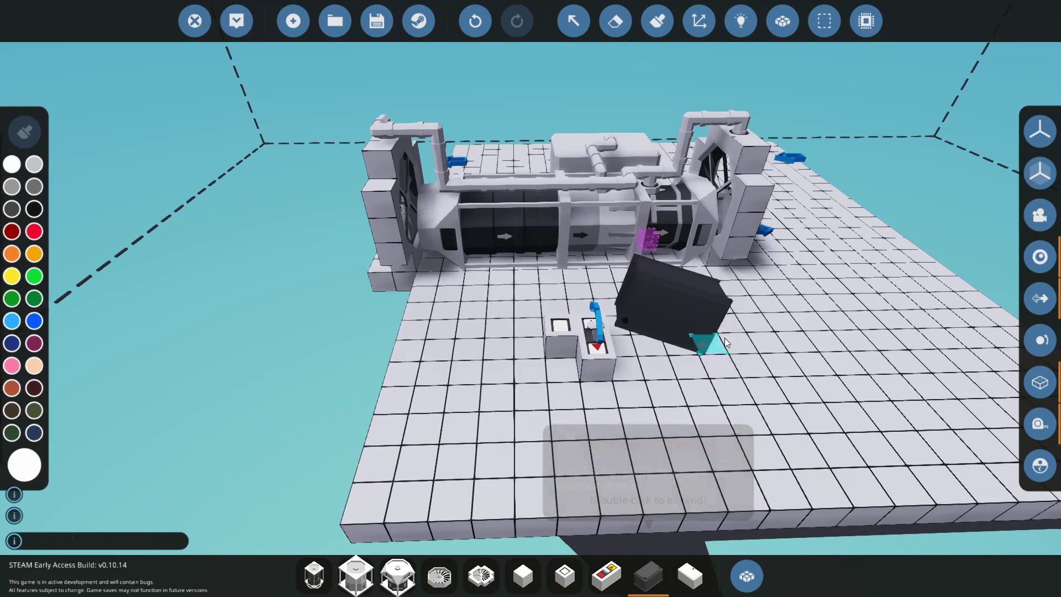
left_click(728, 328)
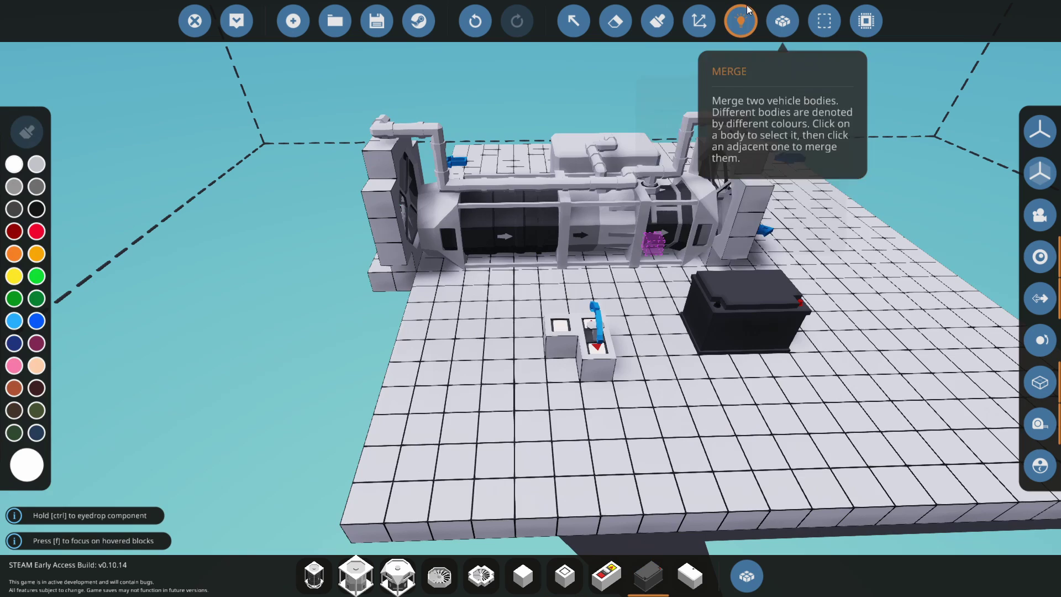
Wire the battery to both powered engine modules and the throttle lever, and connect the push button's Pressed output to the jet compressor's on/off input.
left_click(741, 21)
left_click_drag(752, 308, 595, 358)
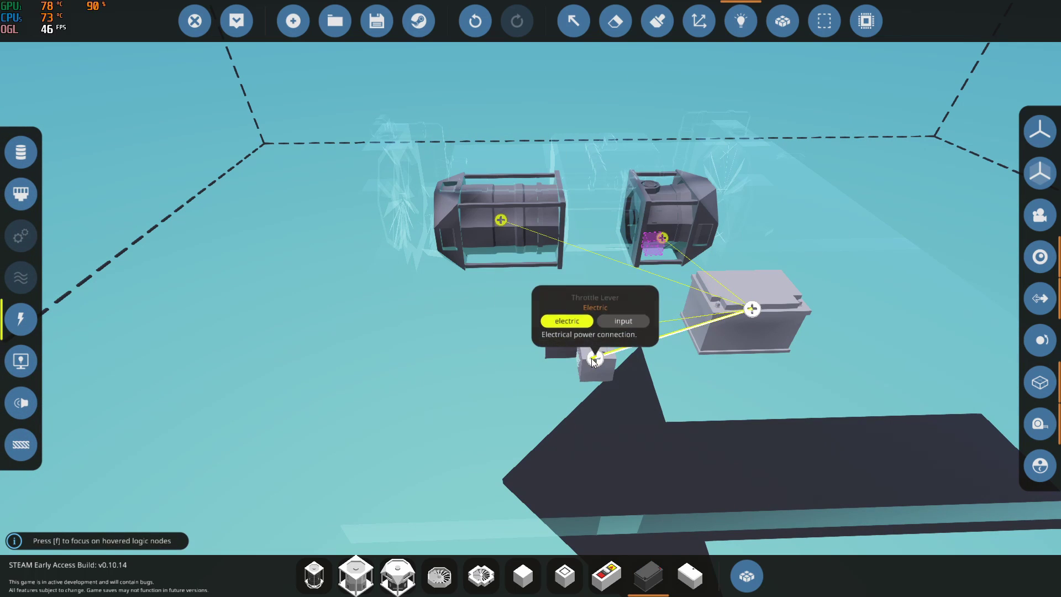
left_click(20, 155)
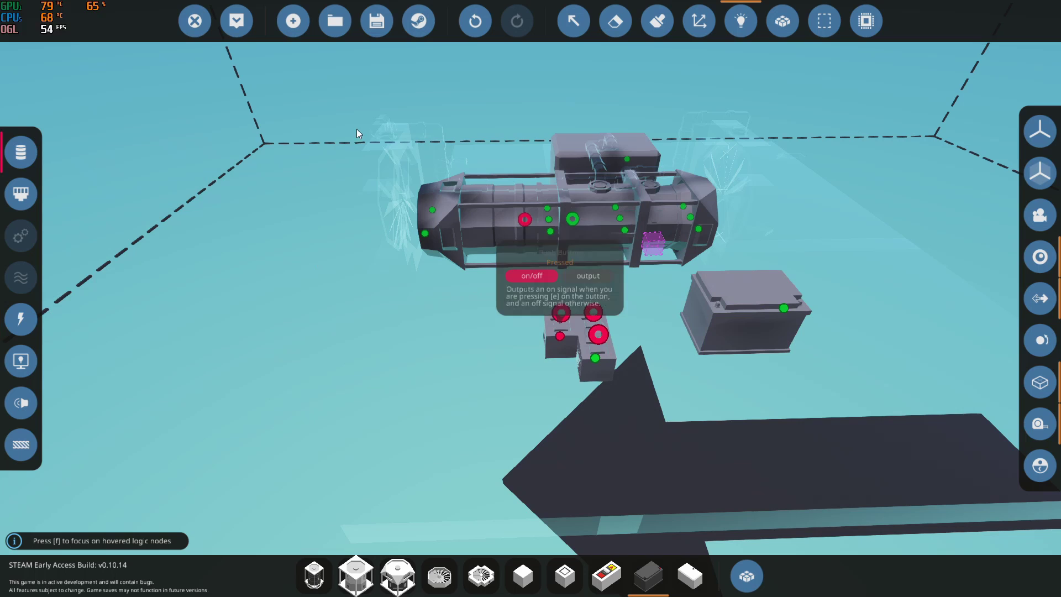
left_click_drag(451, 212, 447, 317)
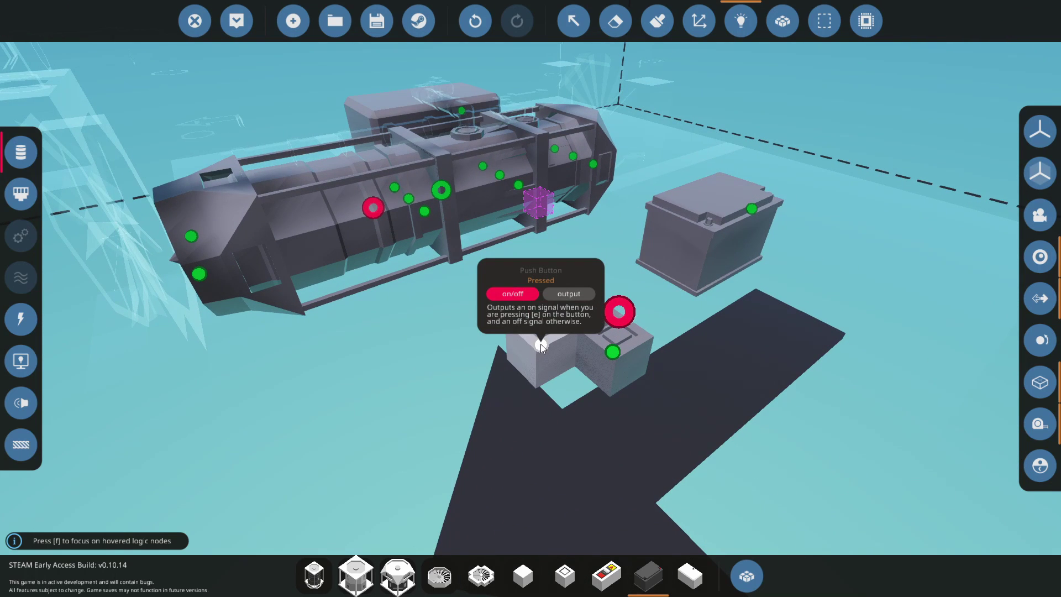
left_click_drag(533, 340, 374, 207)
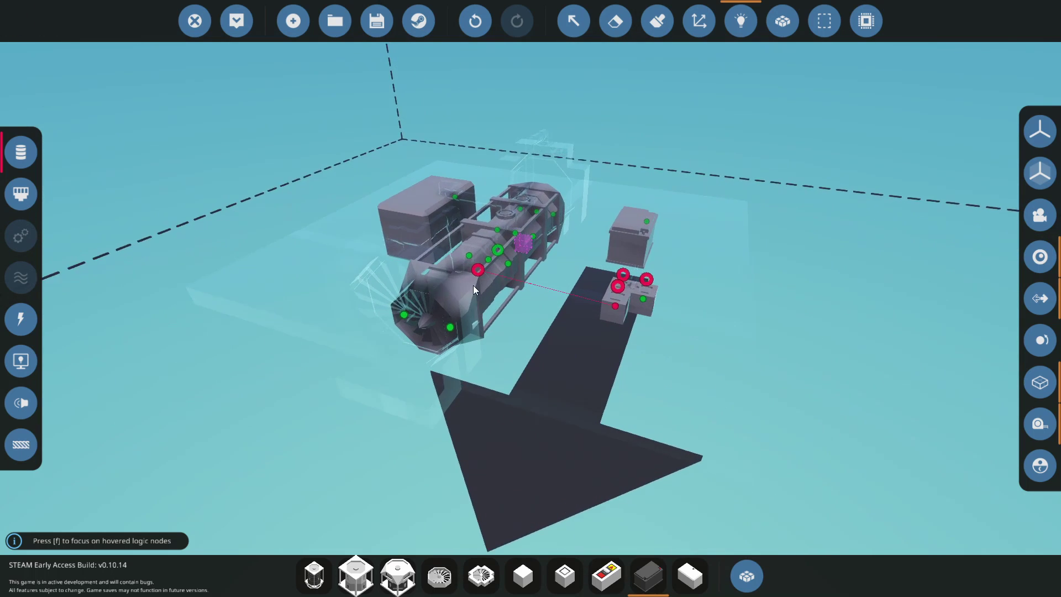
scroll(473, 285, "up", 2)
mouse_move(465, 261)
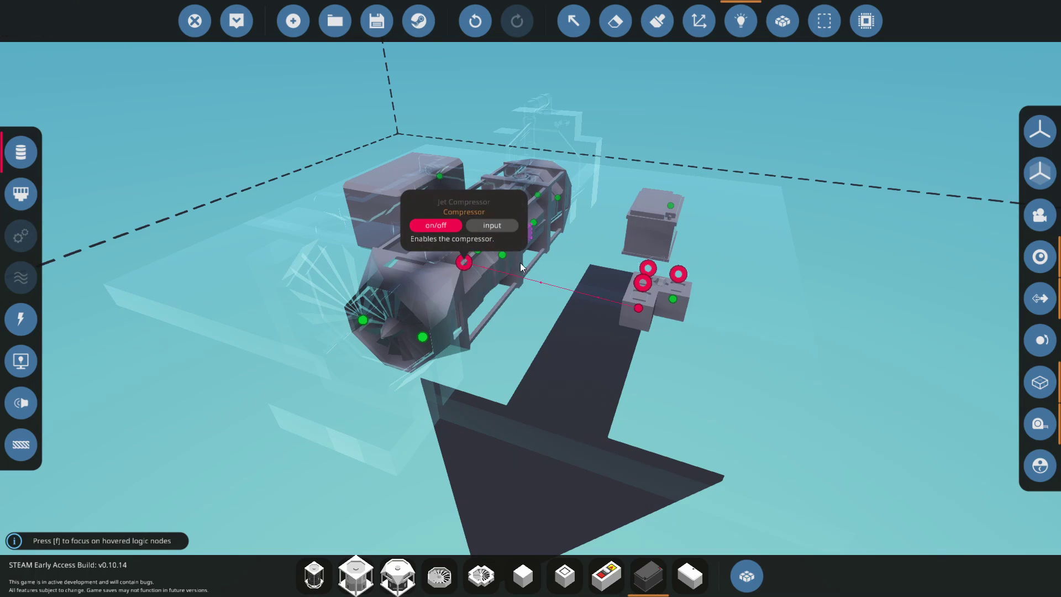
Connect the throttle lever's Throttle Value output to the number input on the engine's middle module.
key("d")
key("w")
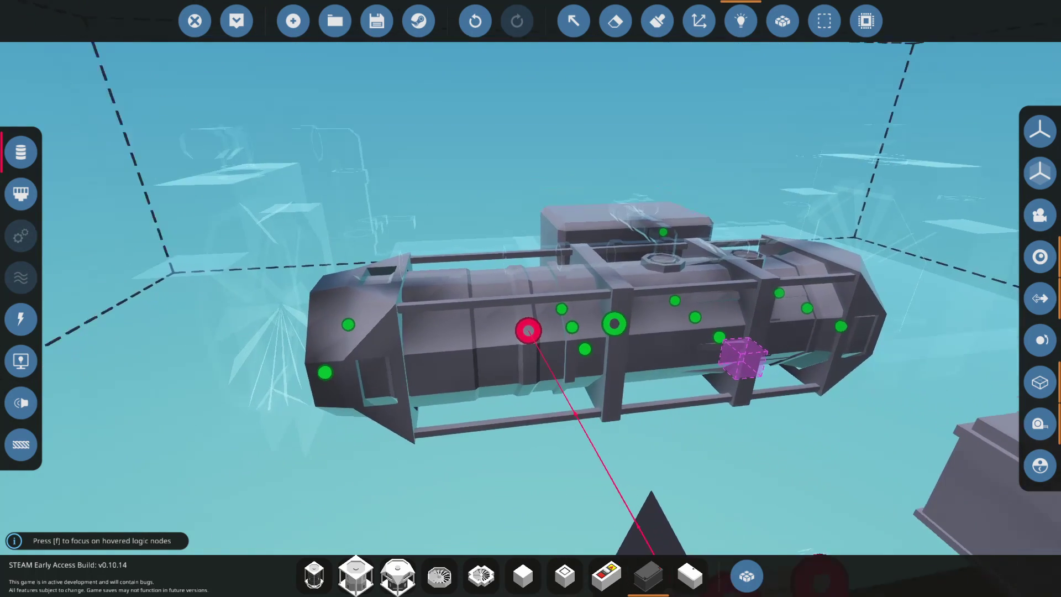
key("s")
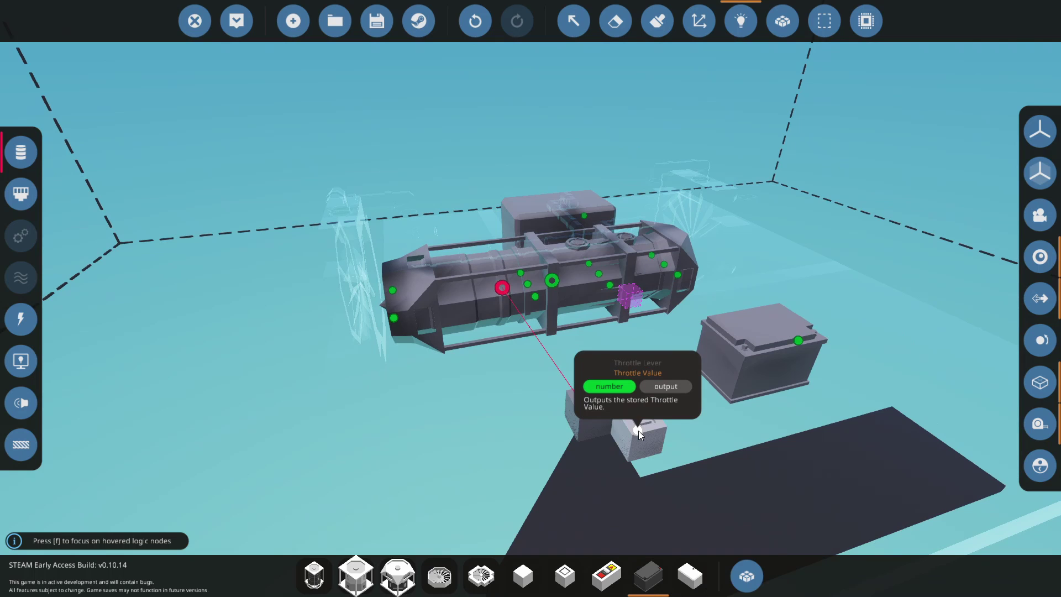
left_click_drag(638, 430, 551, 280)
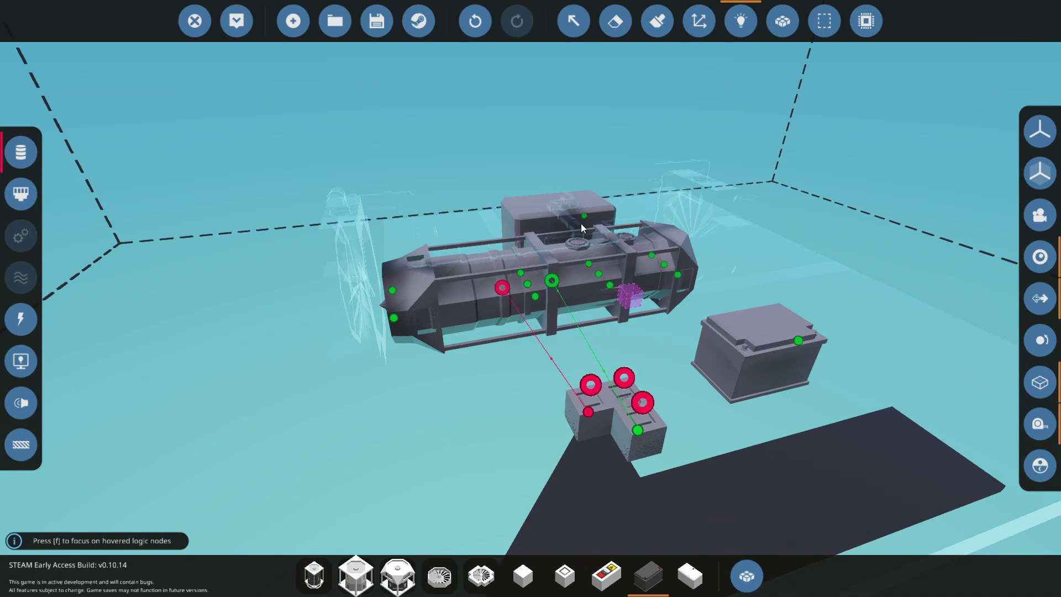
key("s")
key("w")
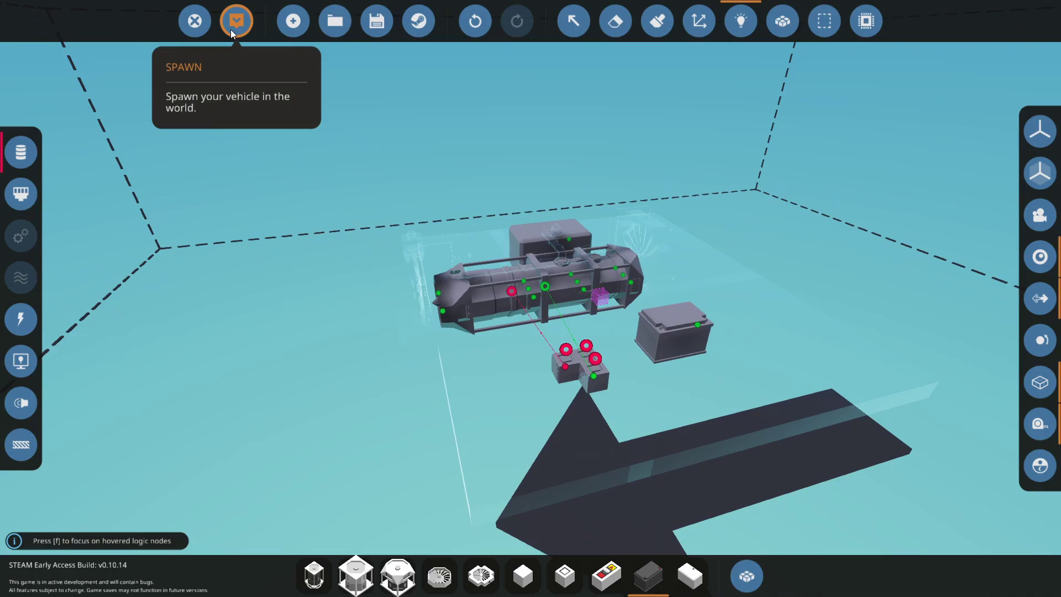
Spawn the vehicle in the hangar and walk up to inspect the engine and its controls.
left_click(230, 31)
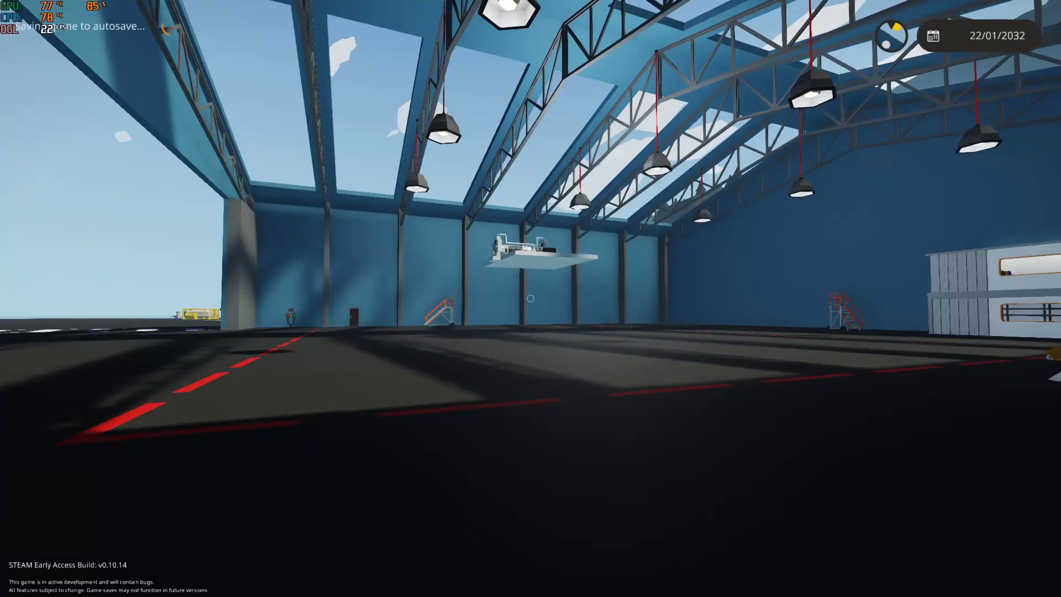
key("w")
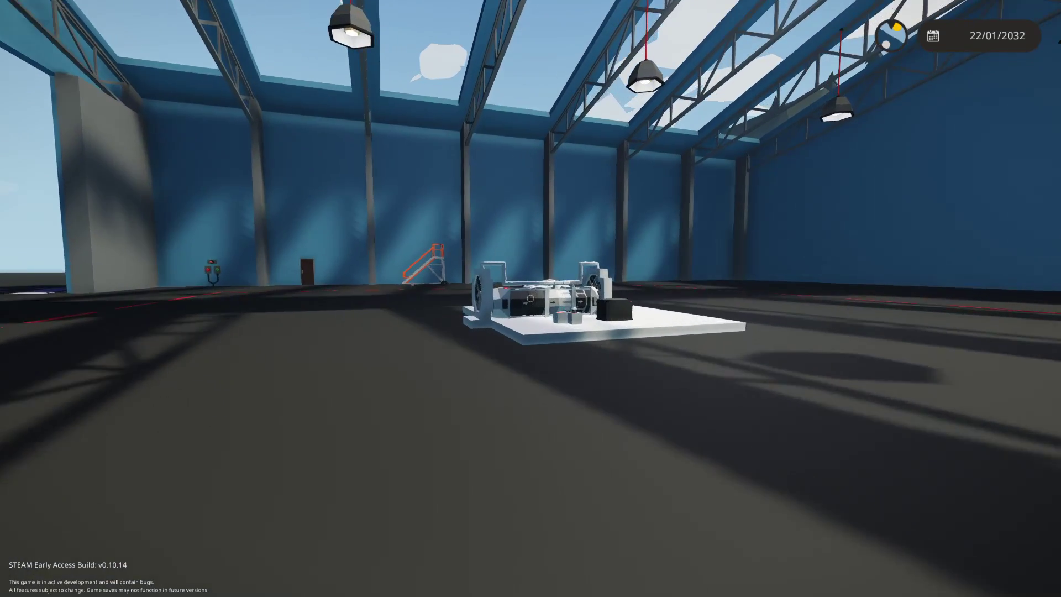
key("w")
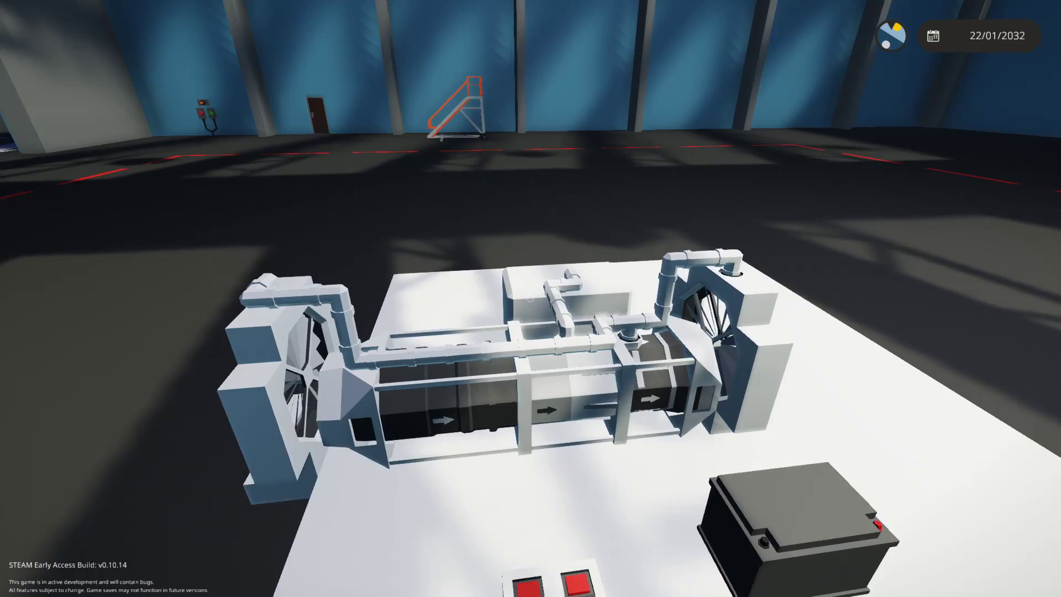
key("s")
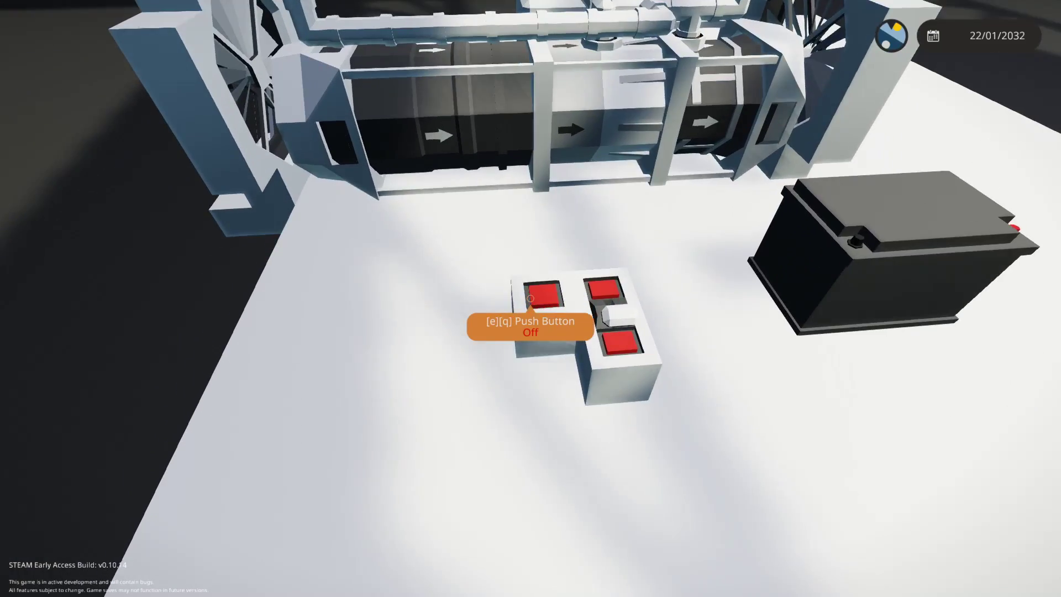
key("s")
key("w")
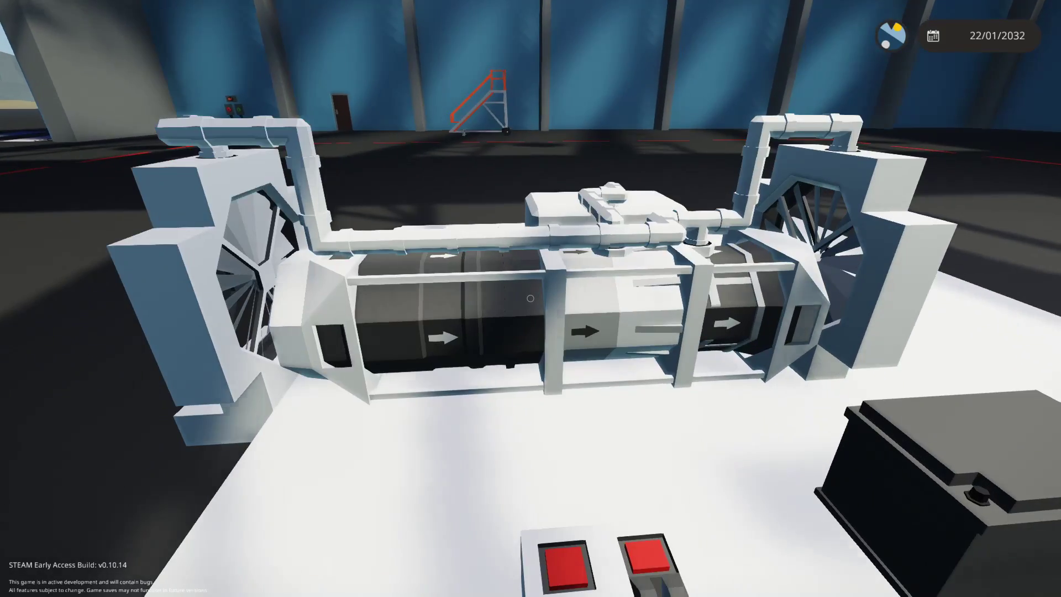
Return to the workbench and set the large fluid tank's fluid type to Jet Fuel.
key("s")
key("space")
key("w")
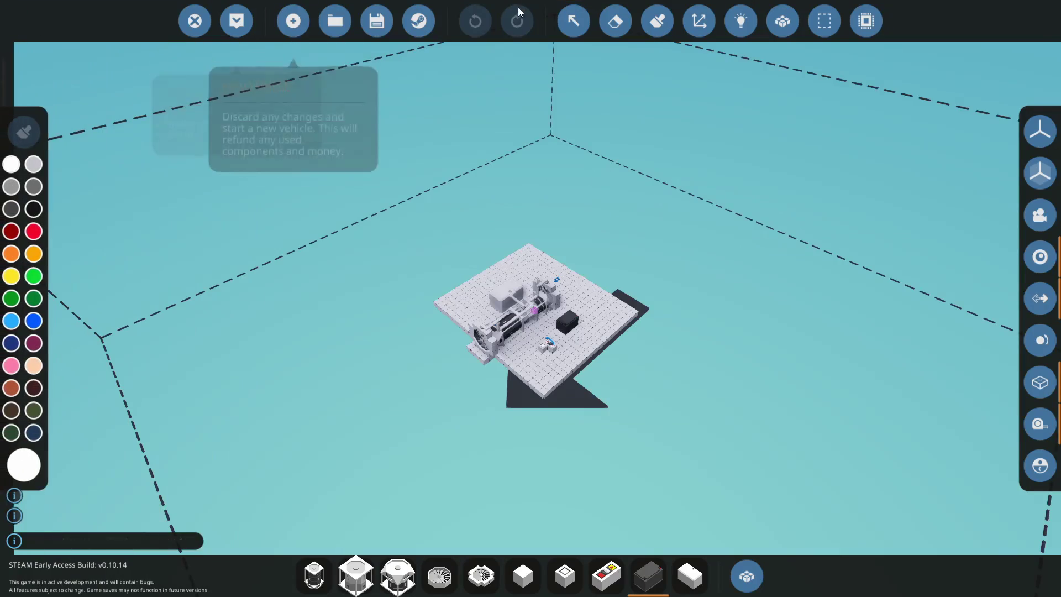
left_click(569, 21)
left_click(513, 298)
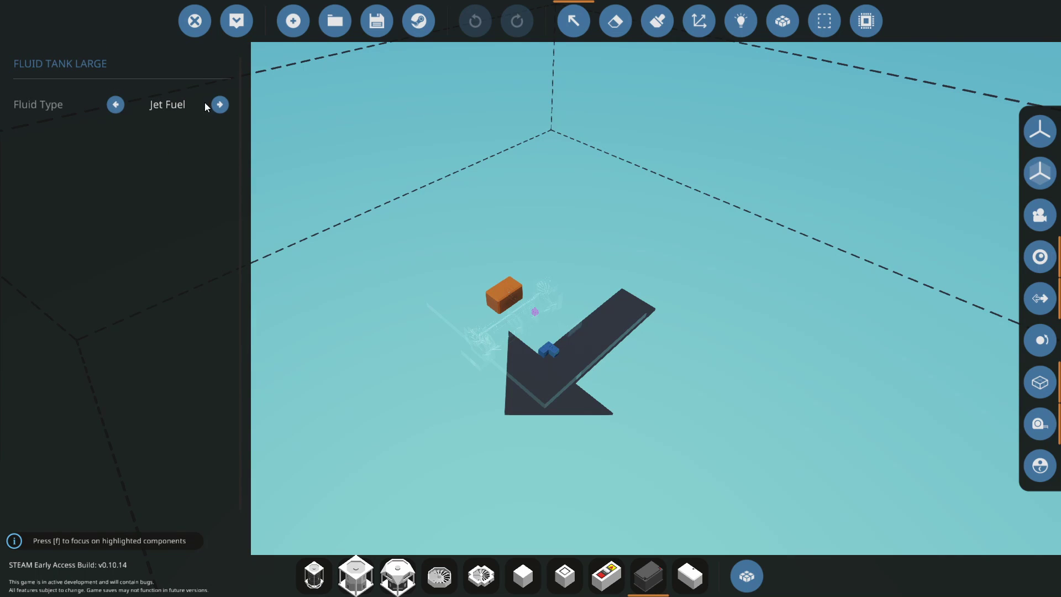
Respawn the vehicle with the updated fuel tank and approach its throttle lever and push button.
left_click(236, 23)
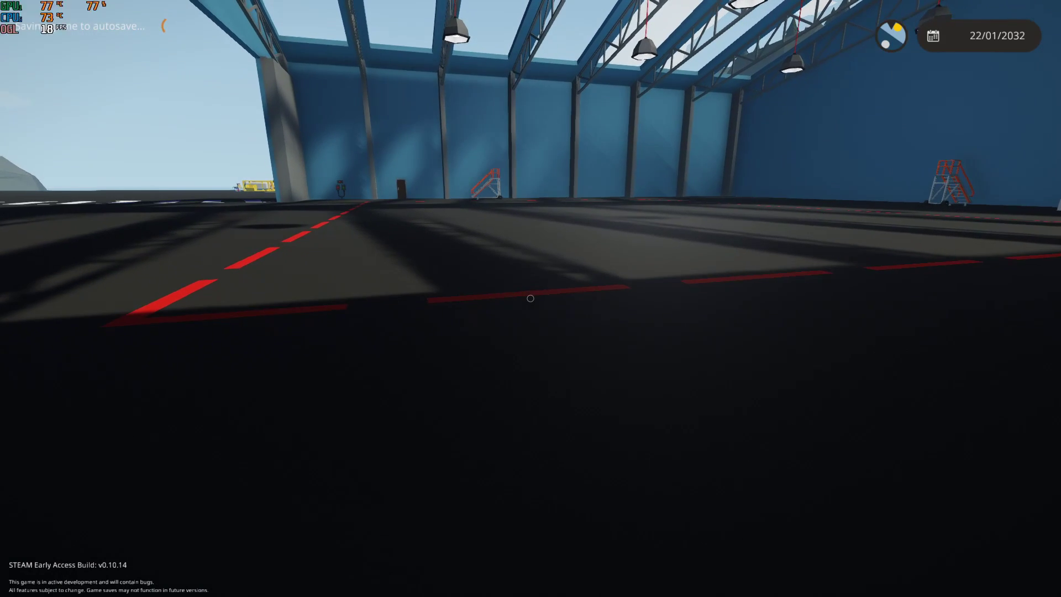
key("w")
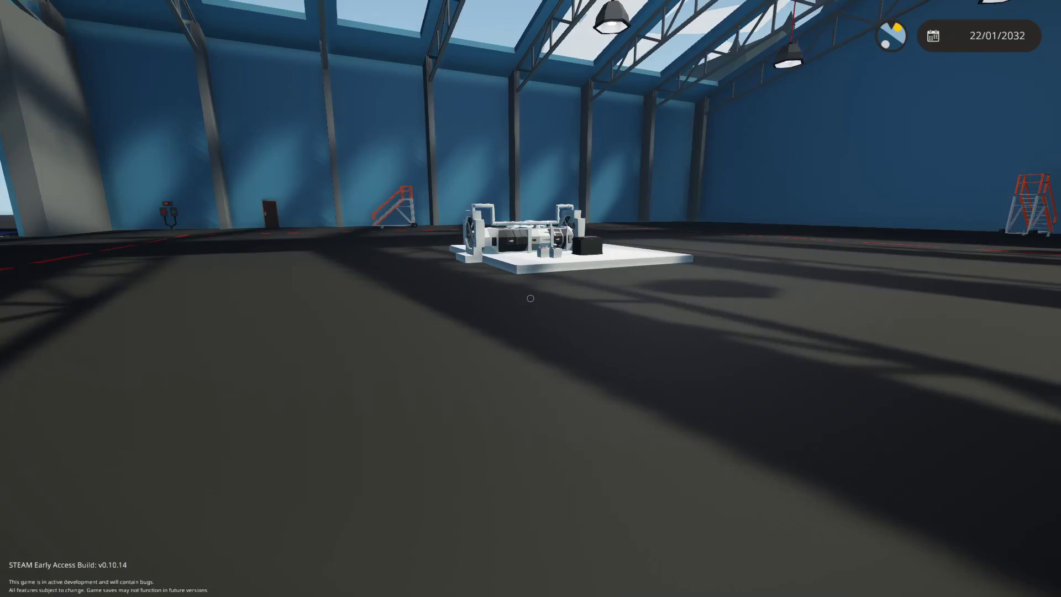
key("w")
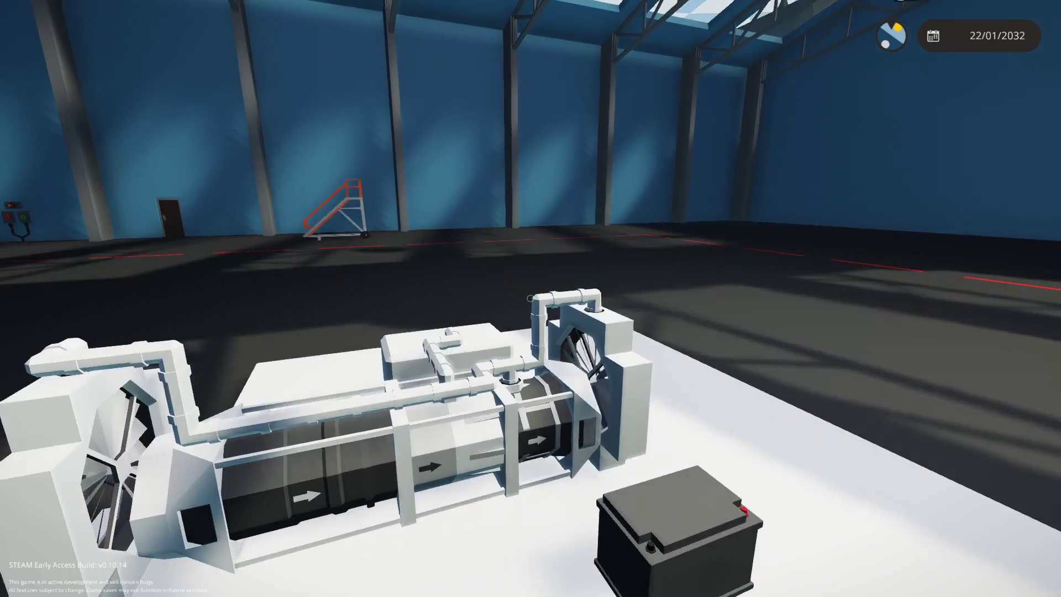
key("a")
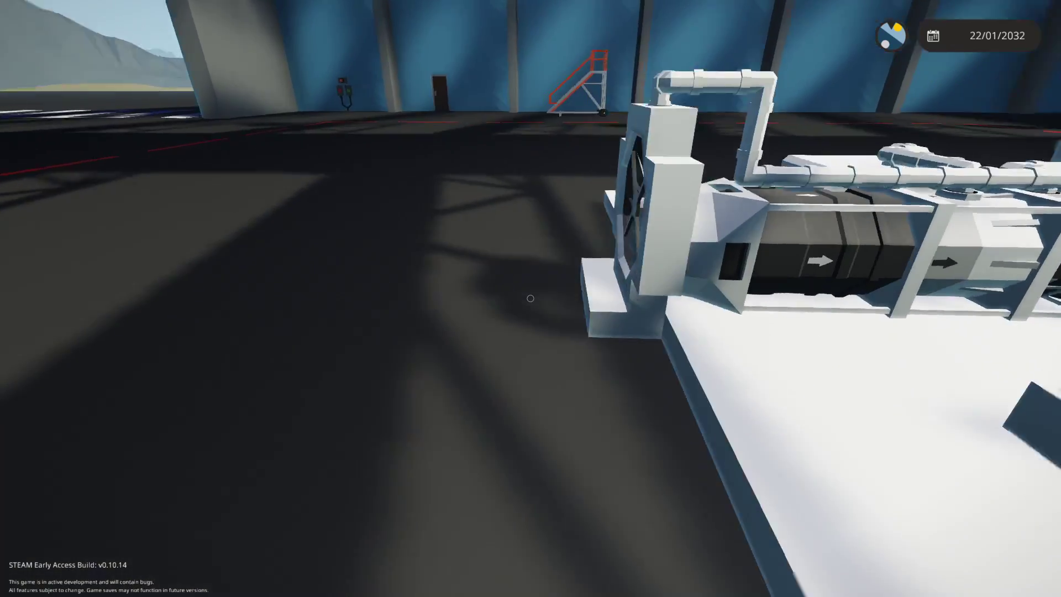
key("space")
key("w")
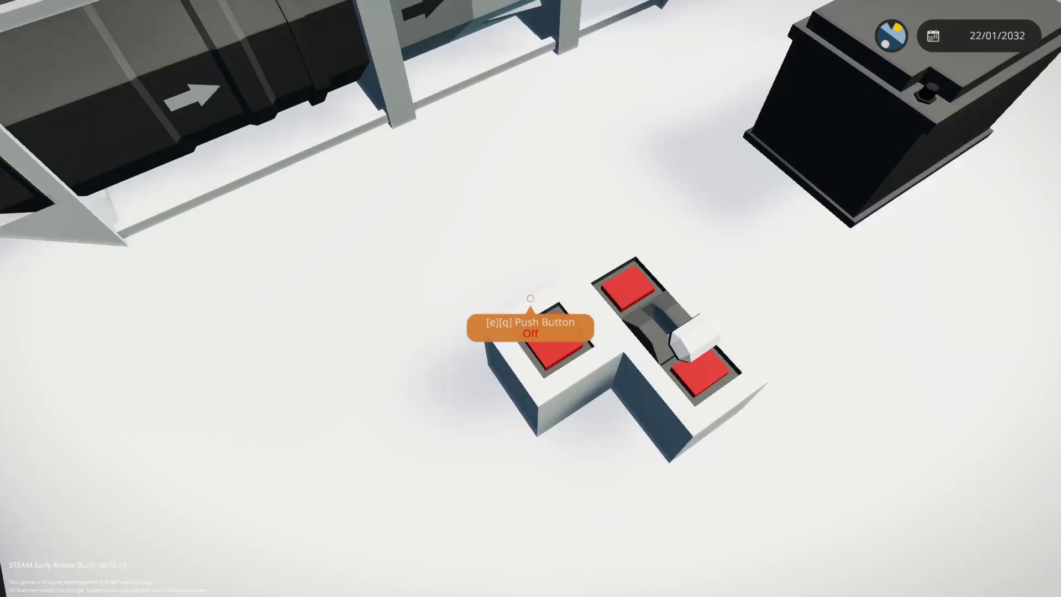
key("s")
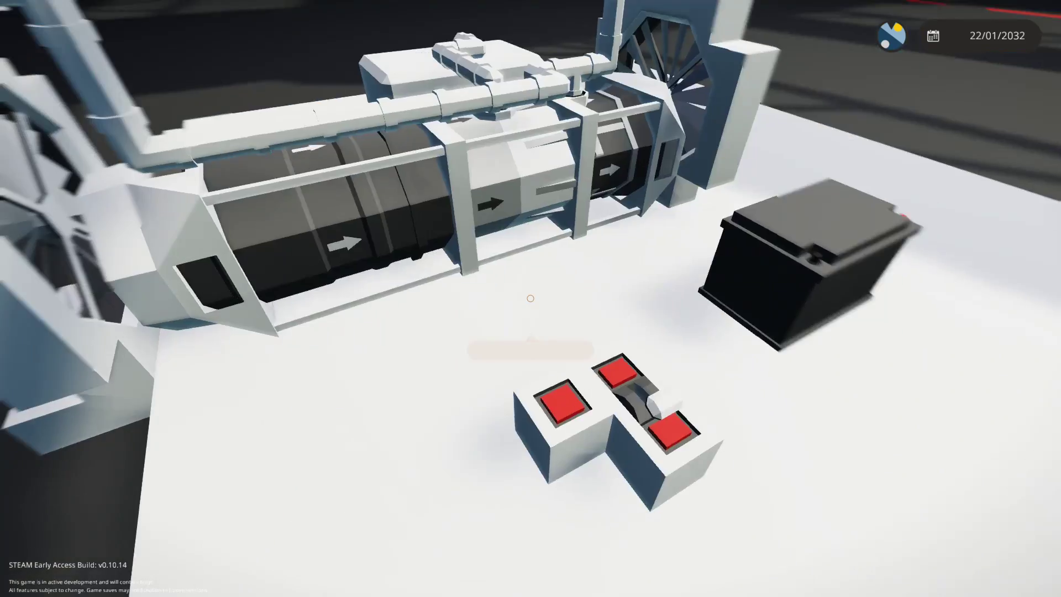
Raise the throttle lever and run the compressor with the push button while inspecting the fan at the compressor end.
key("e")
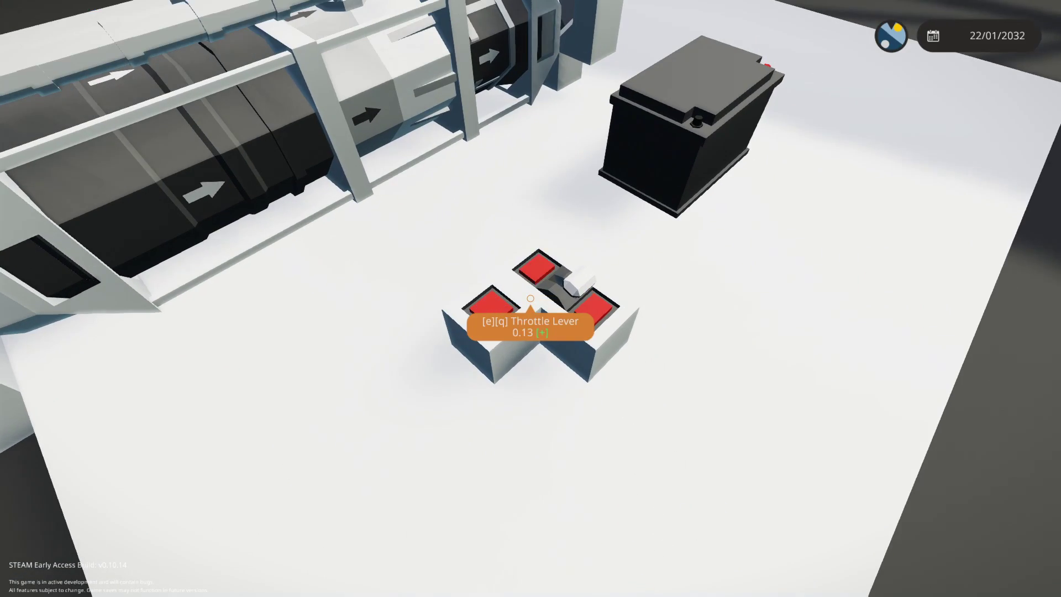
key("s")
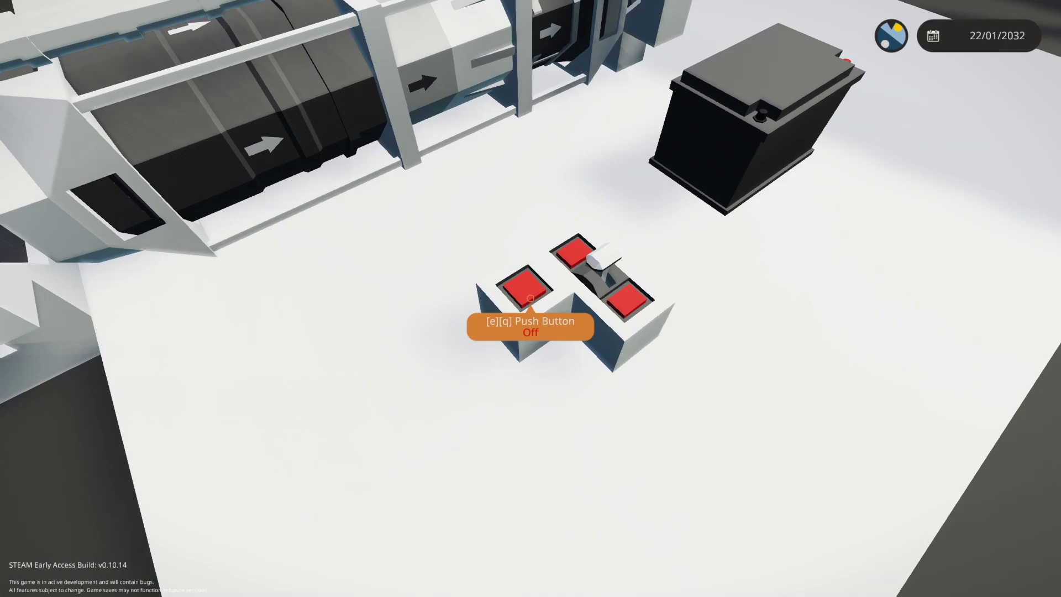
key("s")
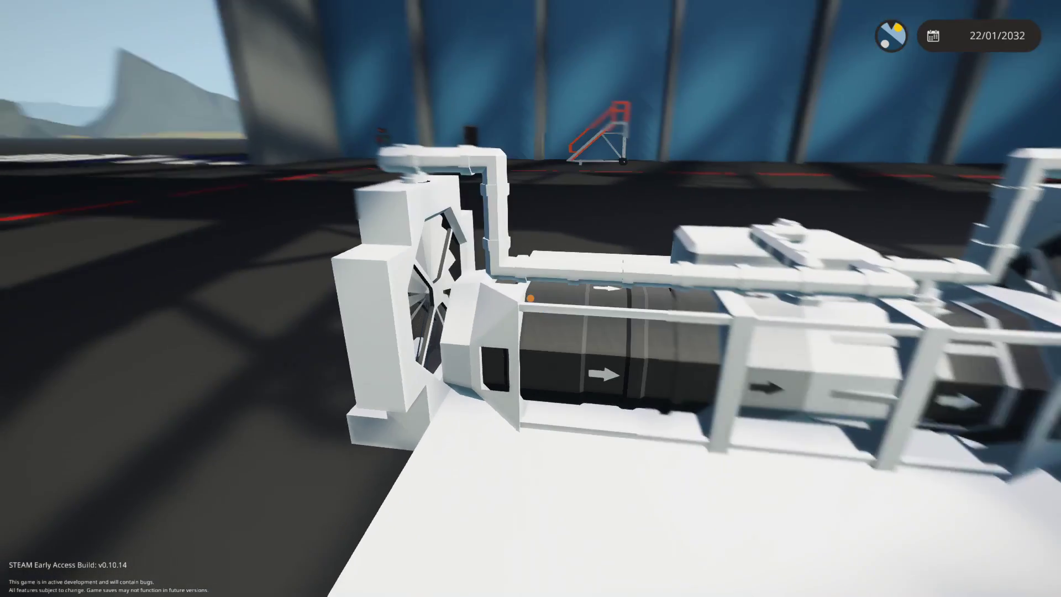
right_click(530, 298)
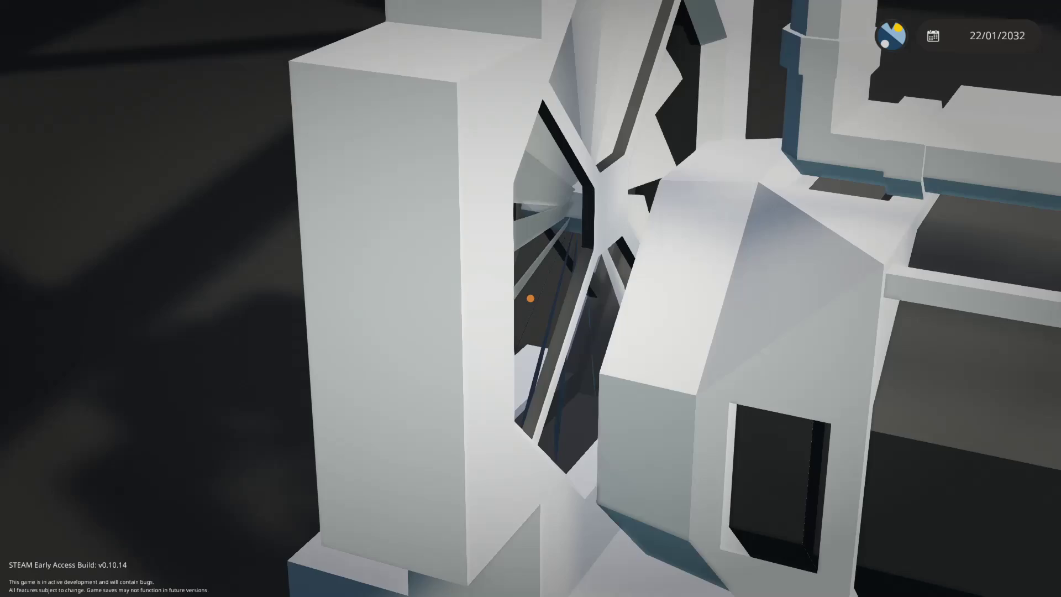
key("s")
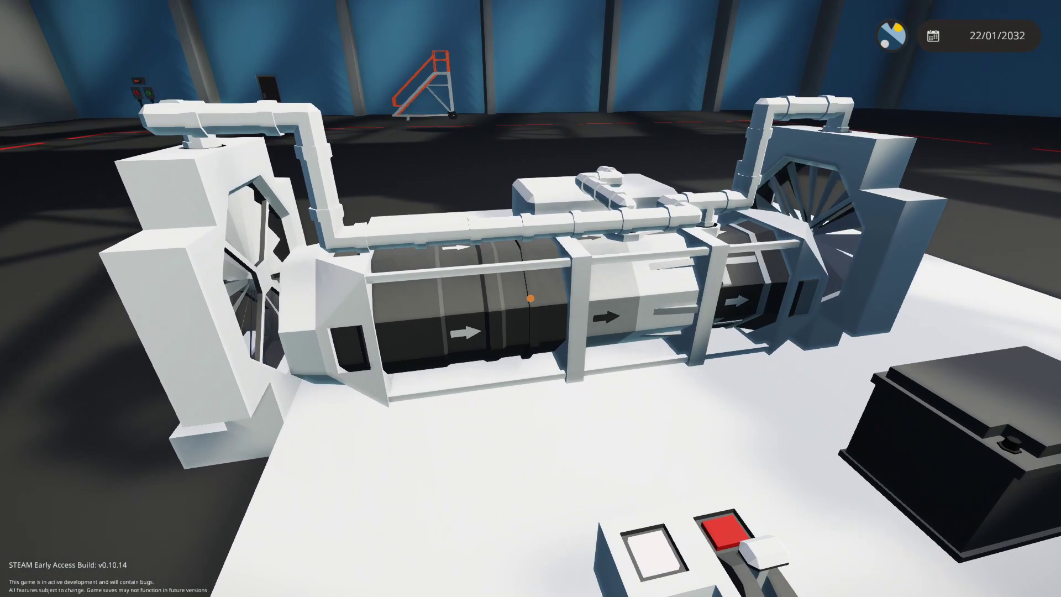
key("s")
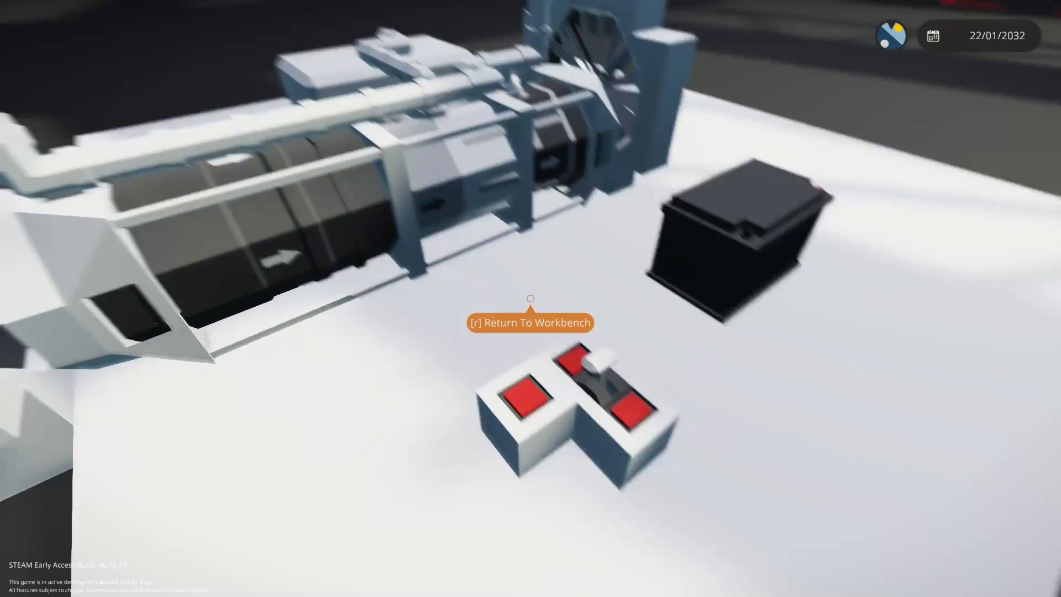
Look closely at the compressor-end fan again and operate the engine controls once more.
key("s")
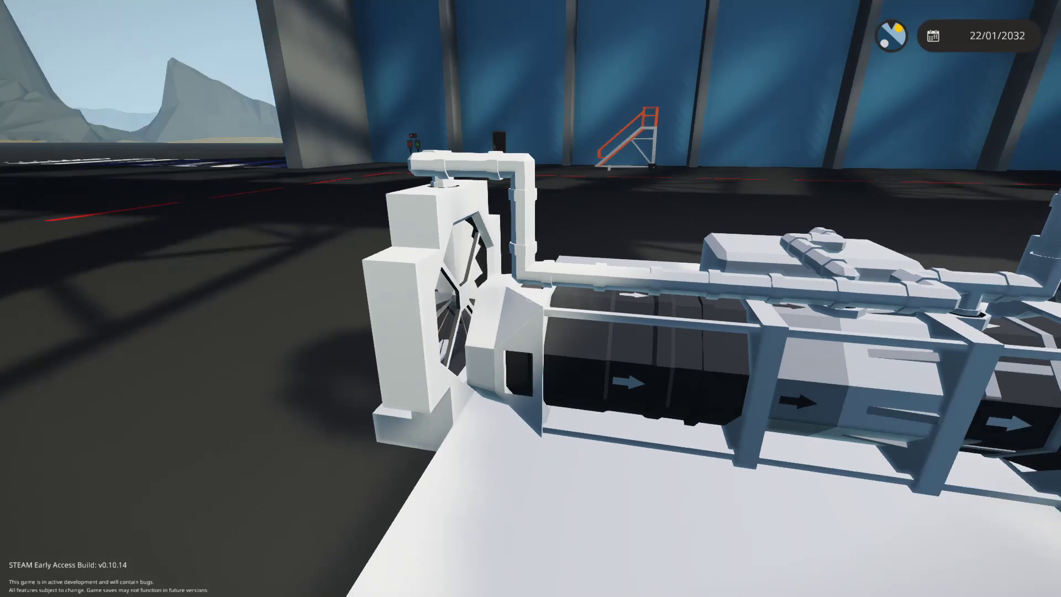
right_click(531, 298)
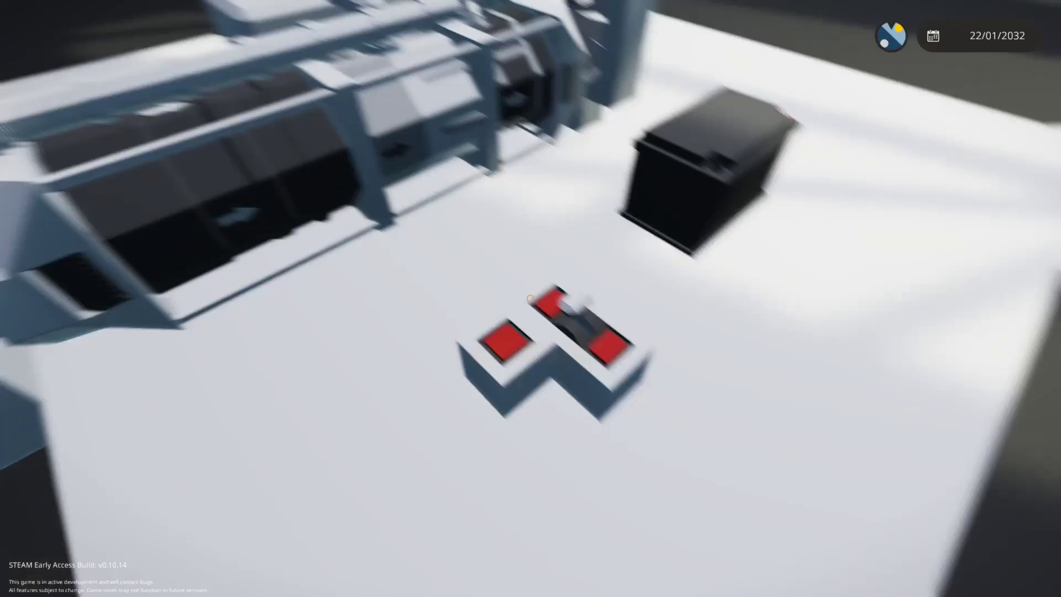
key("e")
key("s")
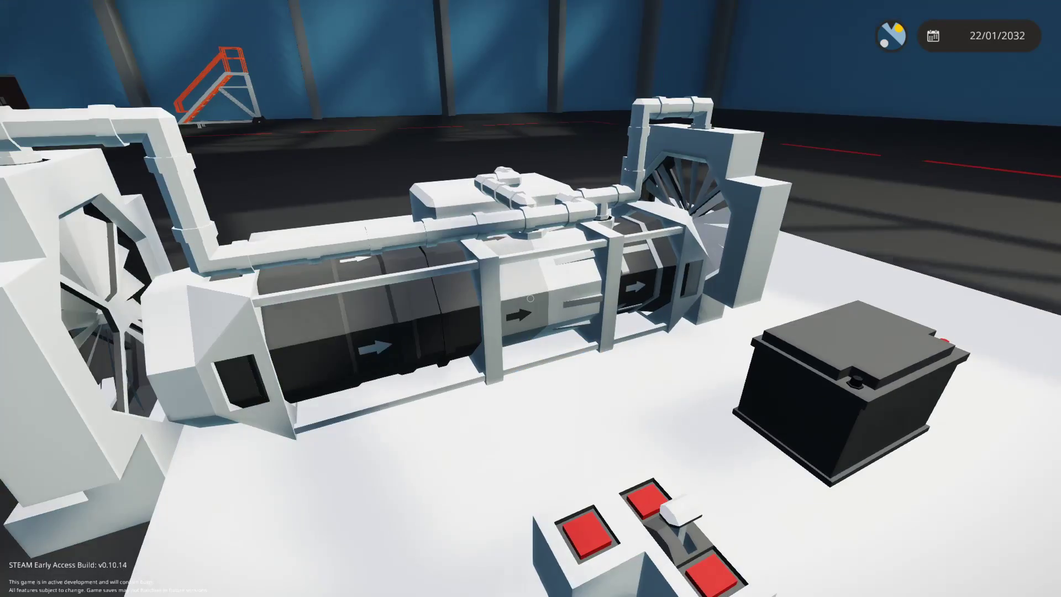
Walk around the spawned engine and examine the fans at both ends.
key("w")
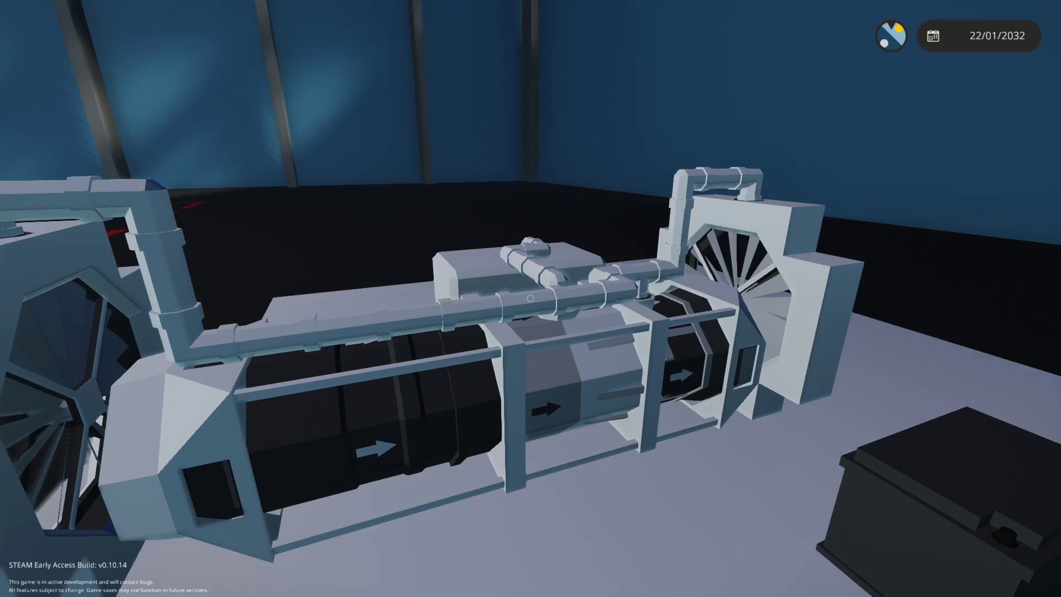
key("d")
key("a")
key("d")
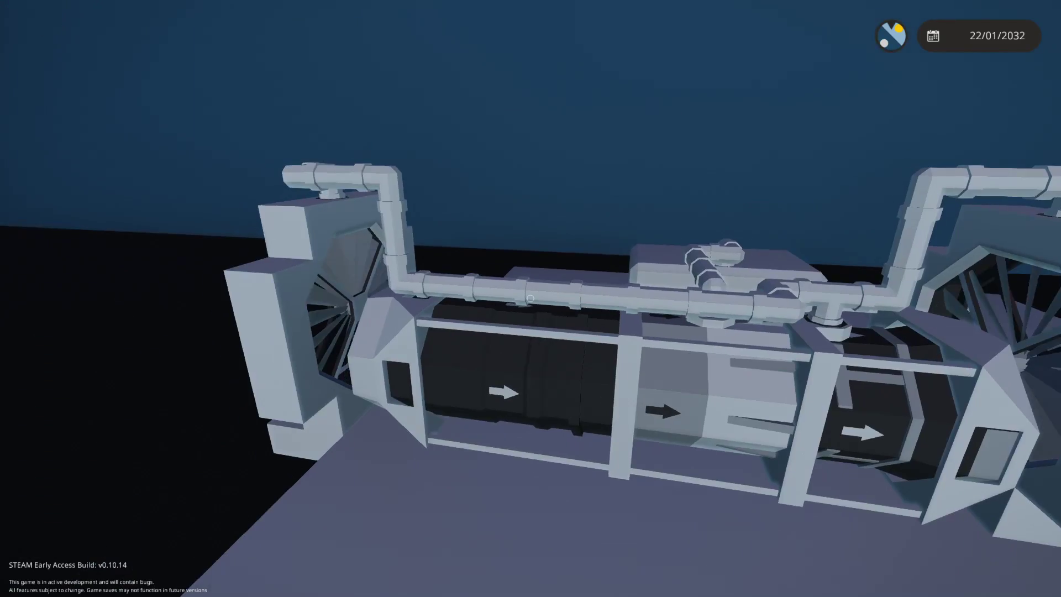
key("a")
key("s")
key("s")
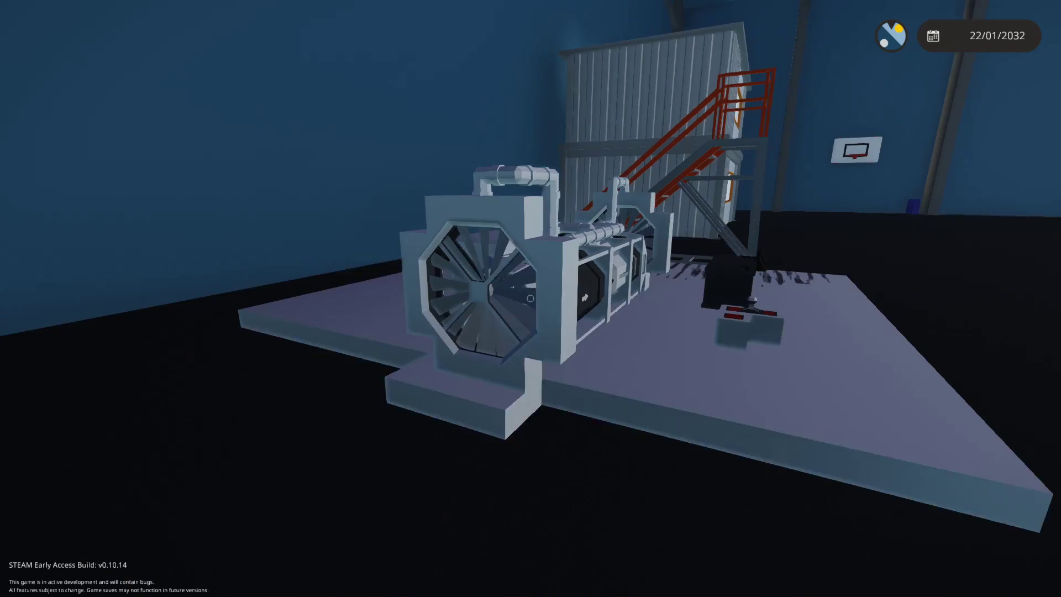
key("w")
Walk past the engine's control side and return the spawned vehicle to the workbench.
key("m")
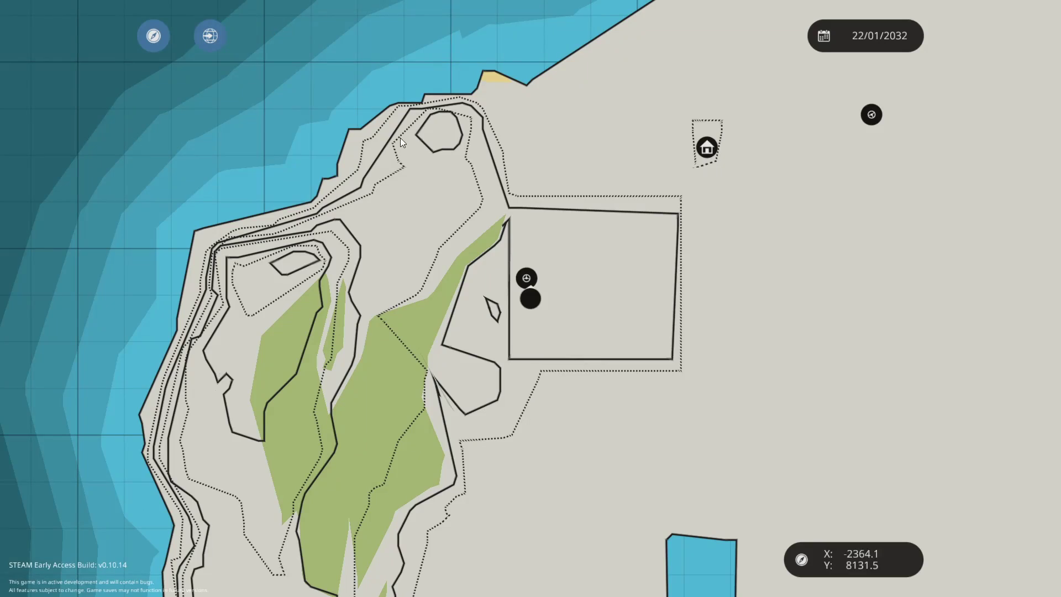
key("m")
key("w")
key("d")
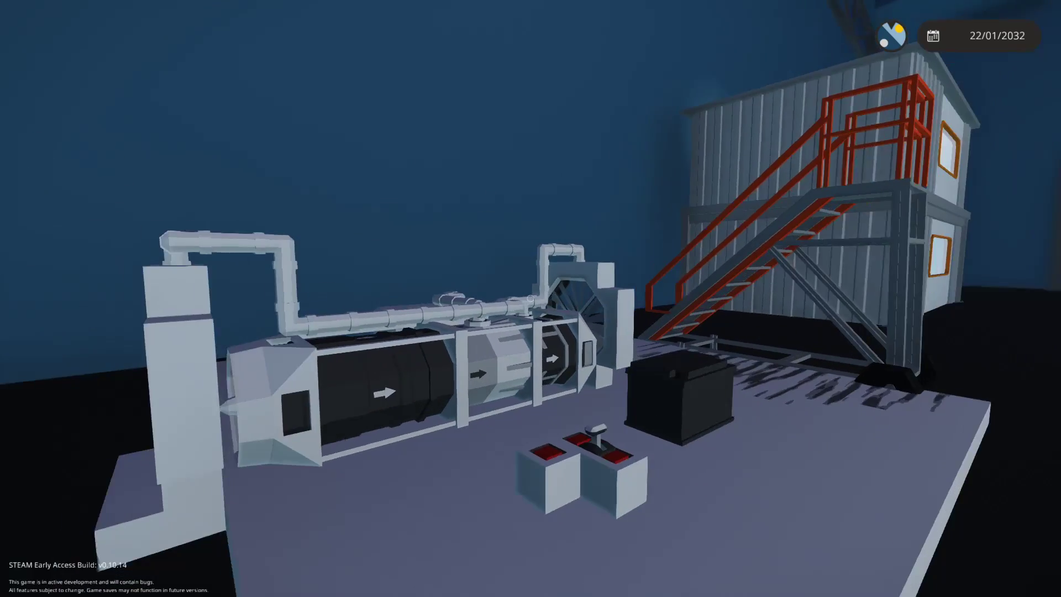
key("w")
key("d")
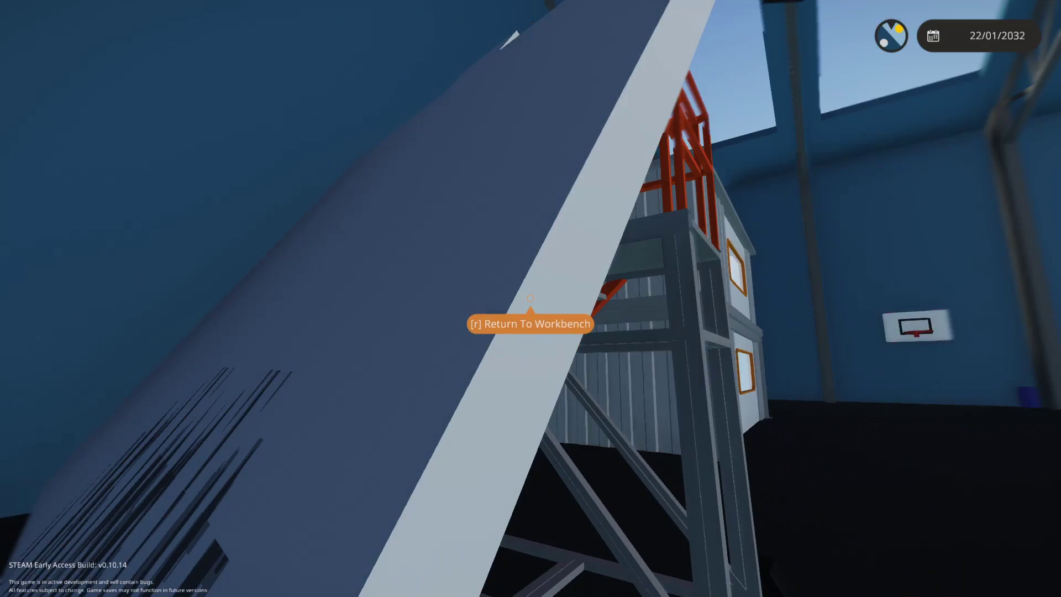
key("r")
Choose the plain block component and examine the engine assembly between its two fans from several angles.
scroll(684, 317, "up", 10)
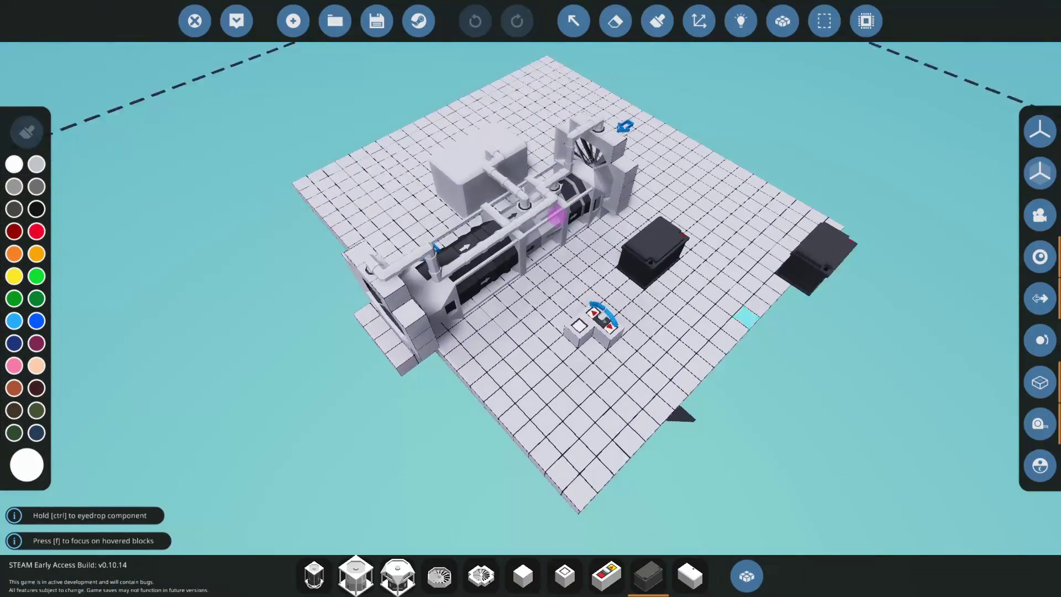
scroll(535, 359, "down", 6)
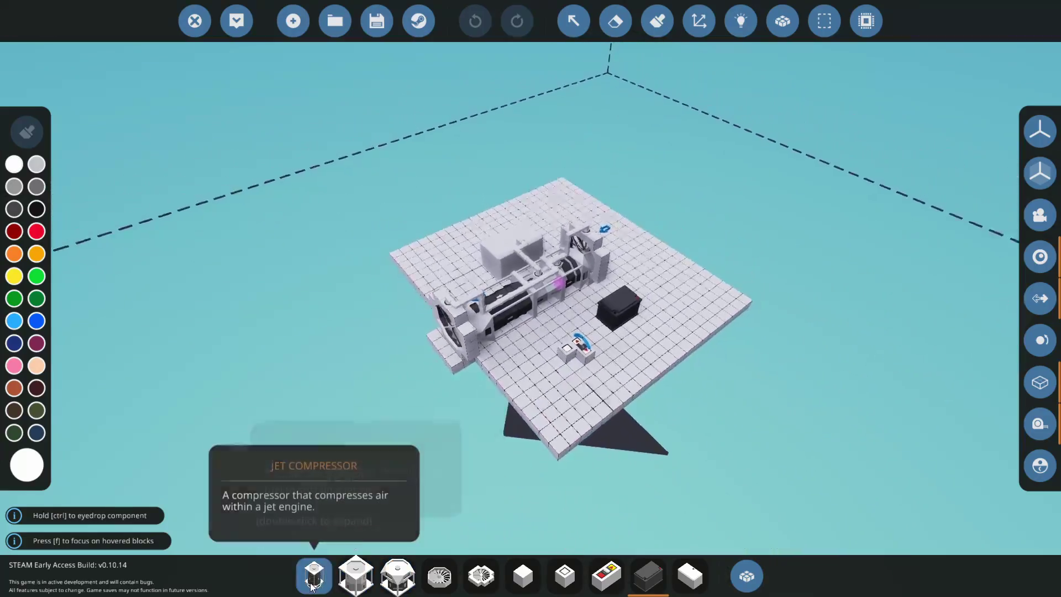
left_click(523, 576)
scroll(528, 363, "up", 8)
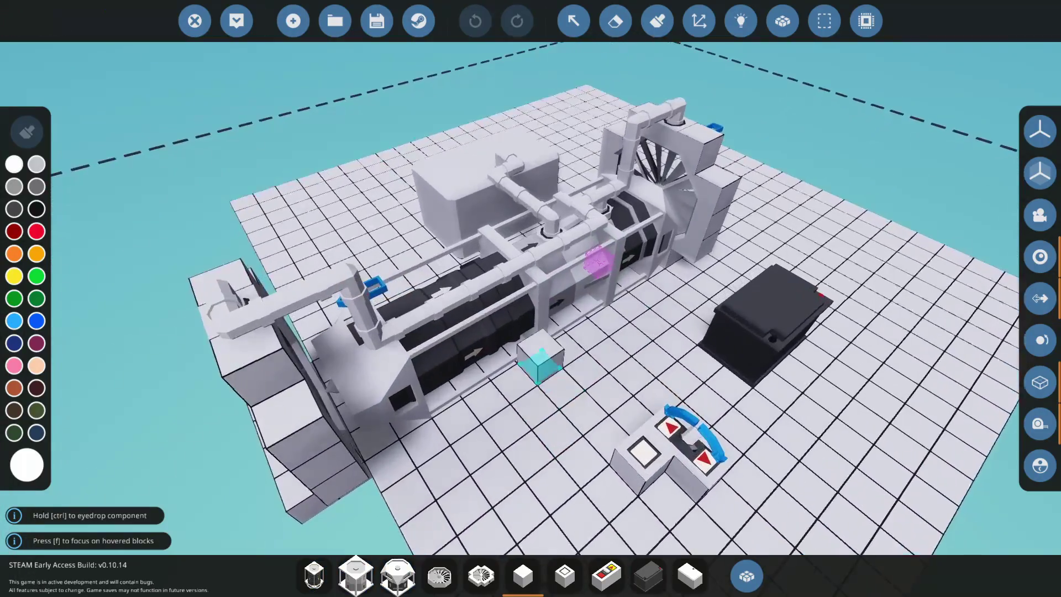
left_click_drag(533, 363, 1011, 337)
left_click_drag(77, 309, 382, 303)
left_click(555, 434)
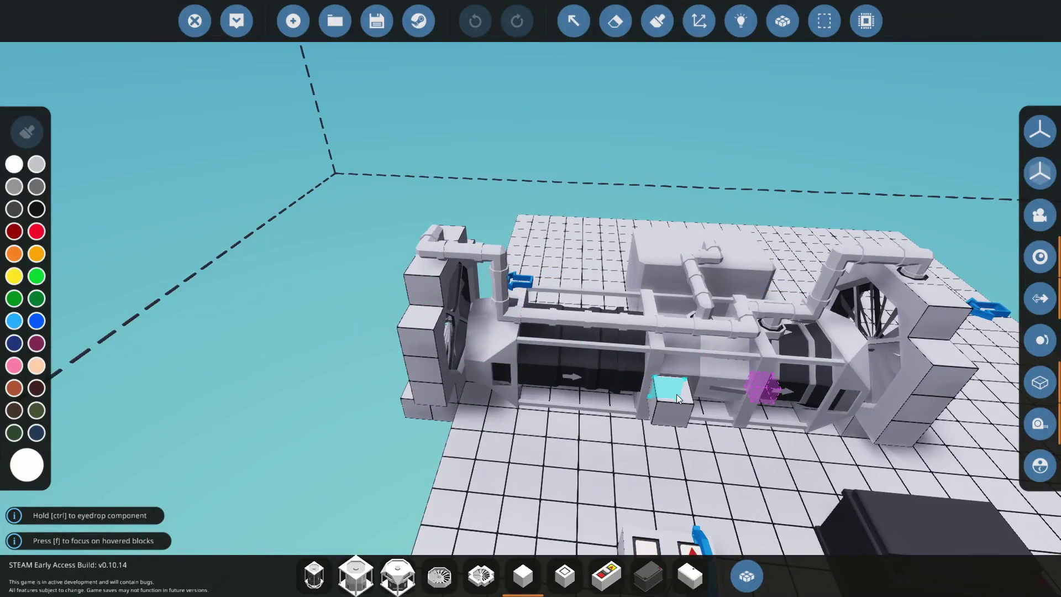
mouse_move(588, 433)
left_mouse_down()
mouse_move(685, 406)
mouse_move(592, 436)
left_mouse_up()
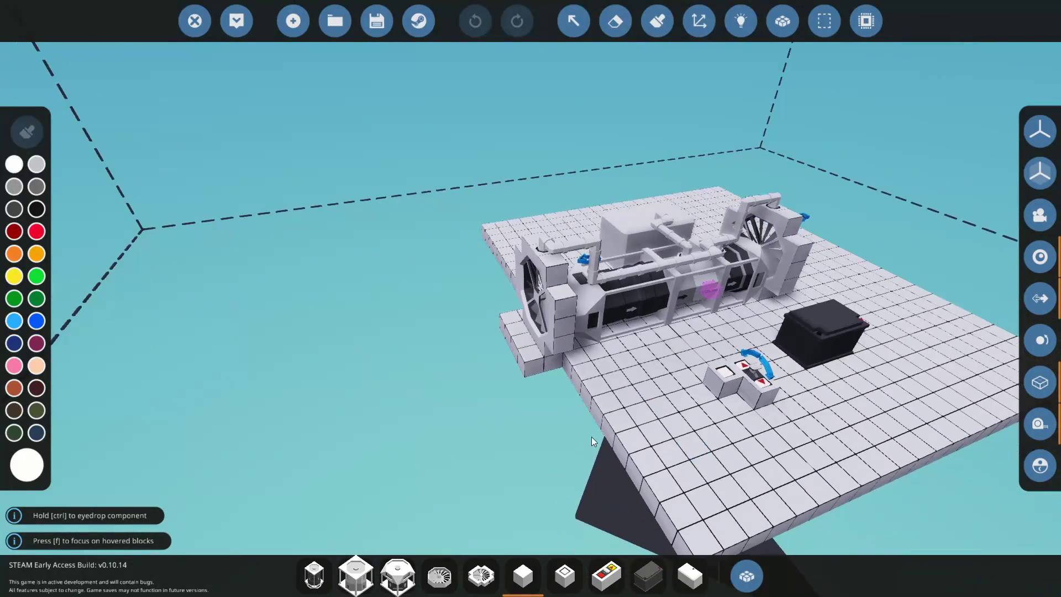